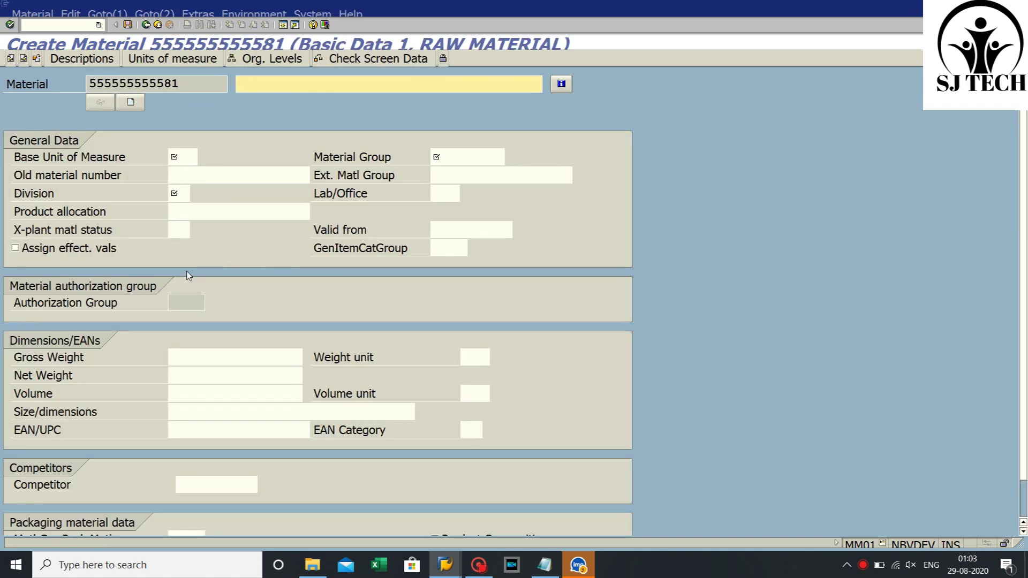
Copy the screen field name of Gross Weight from the technical information in its field help
{"action": "left_click", "coordinate": [214, 357]}
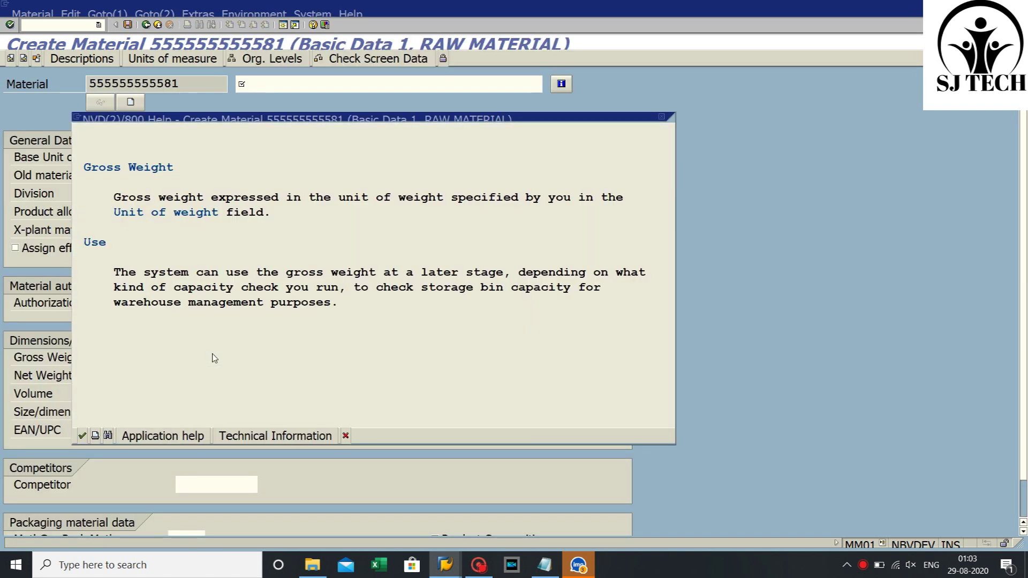
{"action": "left_click", "coordinate": [237, 438]}
{"action": "left_click_drag", "start_coordinate": [269, 463], "coordinate": [181, 467]}
{"action": "key", "text": "ctrl+c"}
{"action": "left_click", "coordinate": [181, 467]}
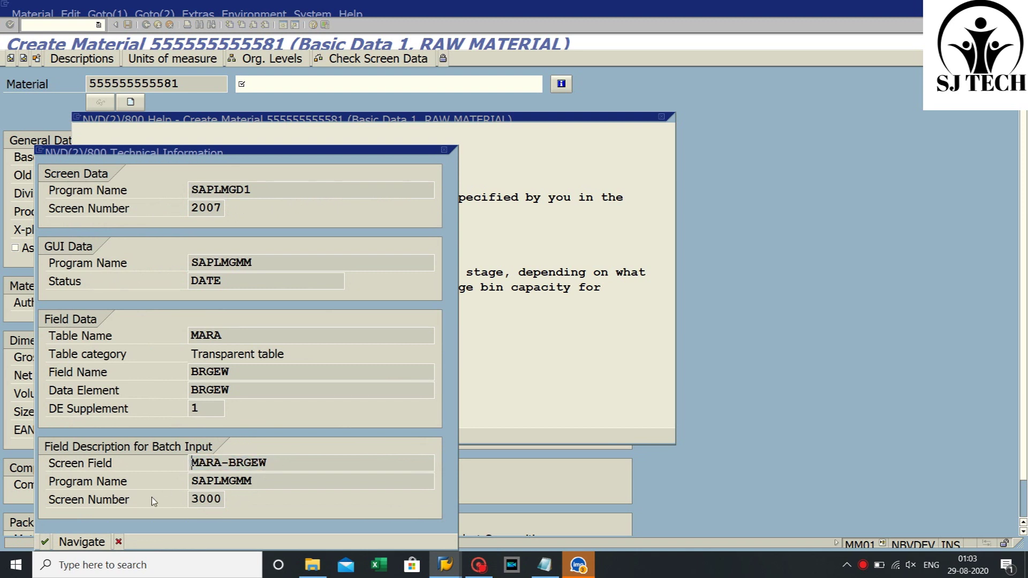
Close the Gross Weight help windows and exit material creation without saving
{"action": "left_click", "coordinate": [445, 150]}
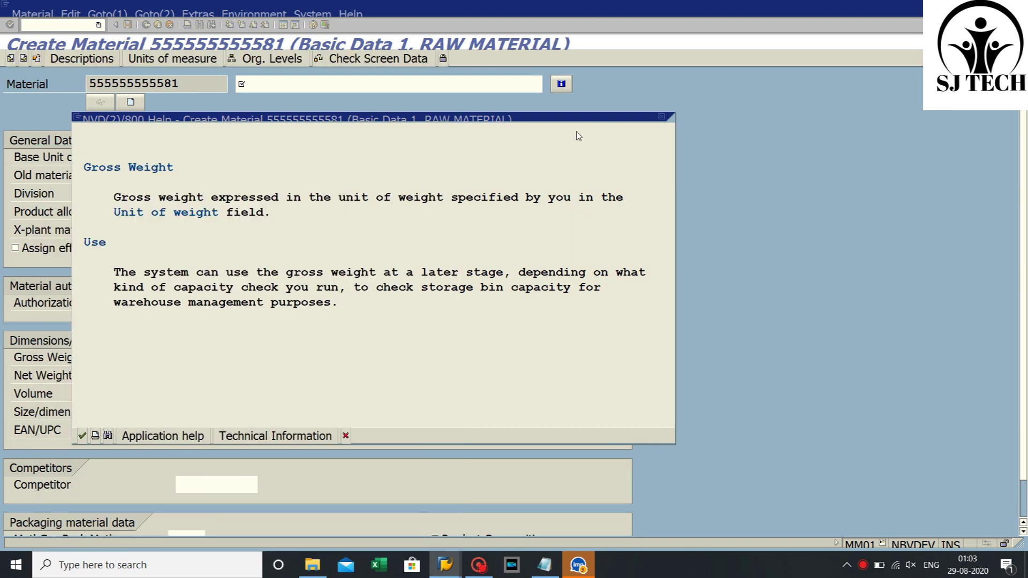
{"action": "left_click", "coordinate": [662, 117]}
{"action": "left_click", "coordinate": [158, 25]}
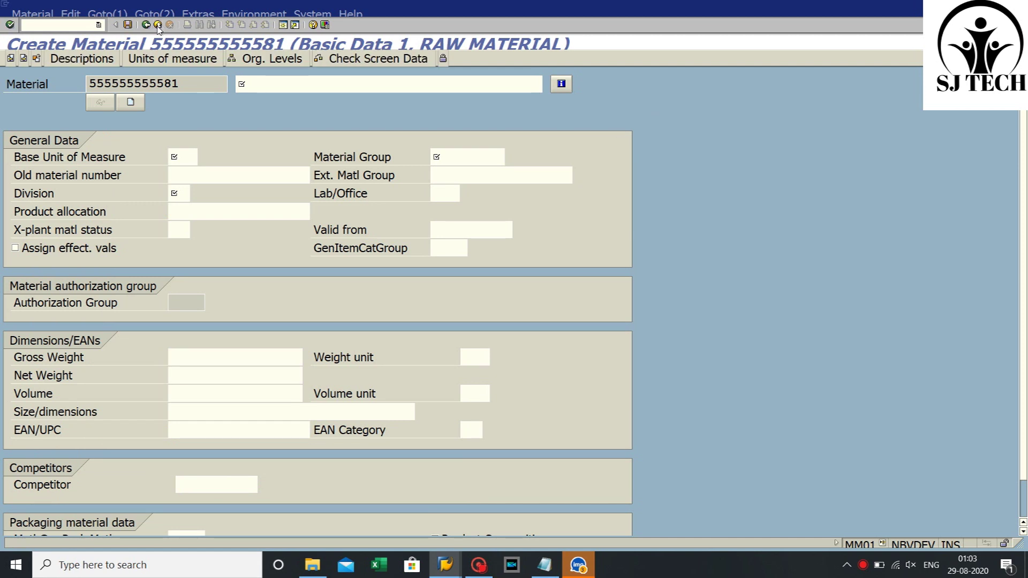
{"action": "left_click", "coordinate": [374, 285]}
Start transaction SPRO and display the SAP Reference IMG
{"action": "left_click", "coordinate": [98, 25]}
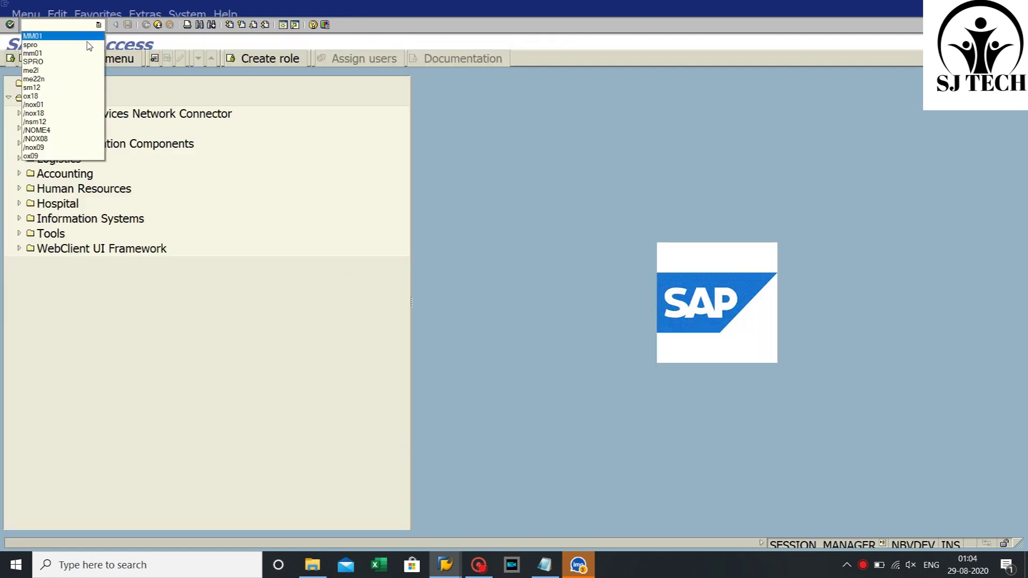
{"action": "left_click", "coordinate": [24, 39]}
{"action": "key", "text": "Return"}
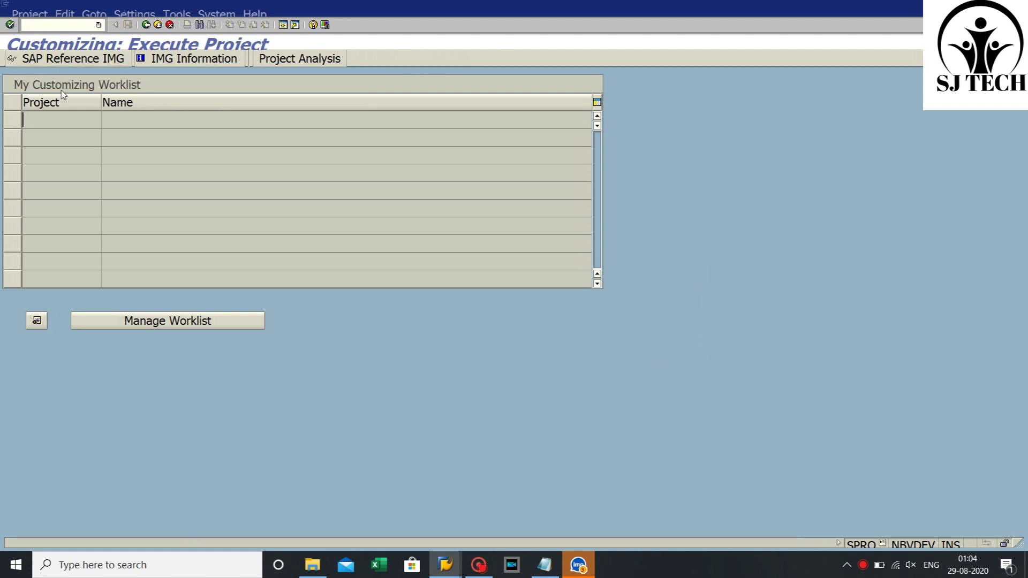
{"action": "left_click", "coordinate": [75, 59]}
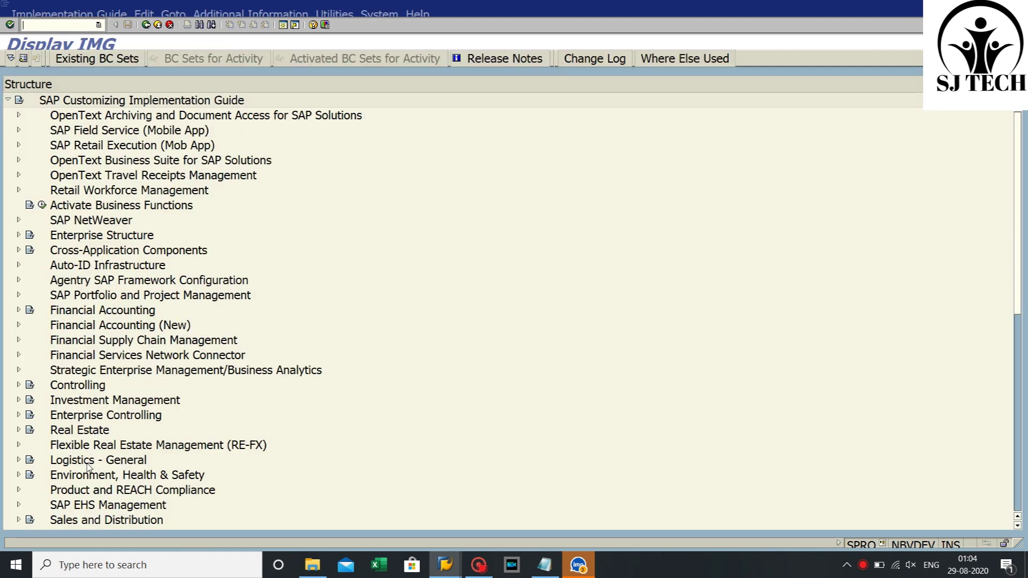
Open Assign Fields to Field Selection Groups under Logistics - General, Material Master, Field Selection
{"action": "left_click", "coordinate": [19, 460]}
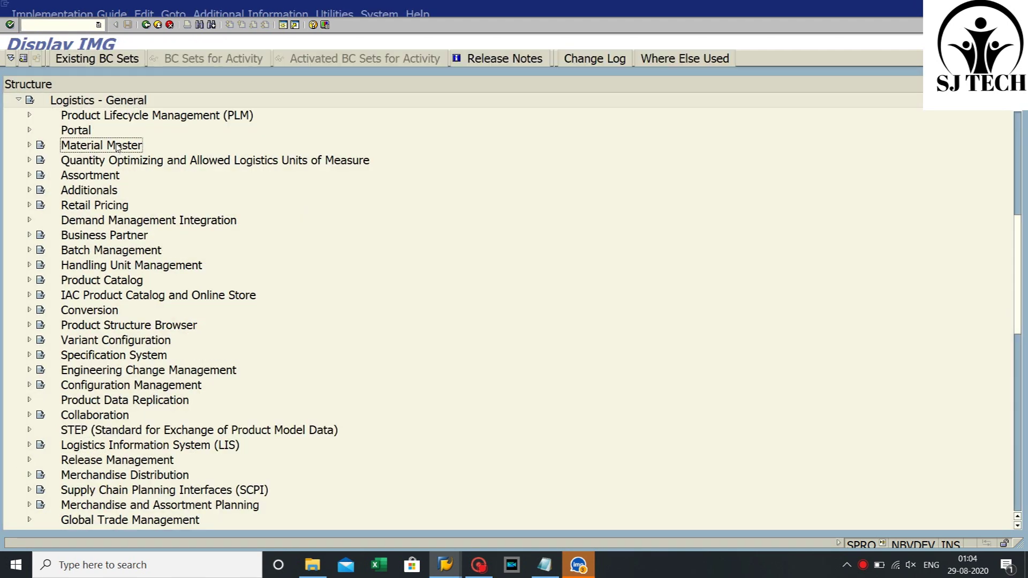
{"action": "left_click", "coordinate": [29, 146]}
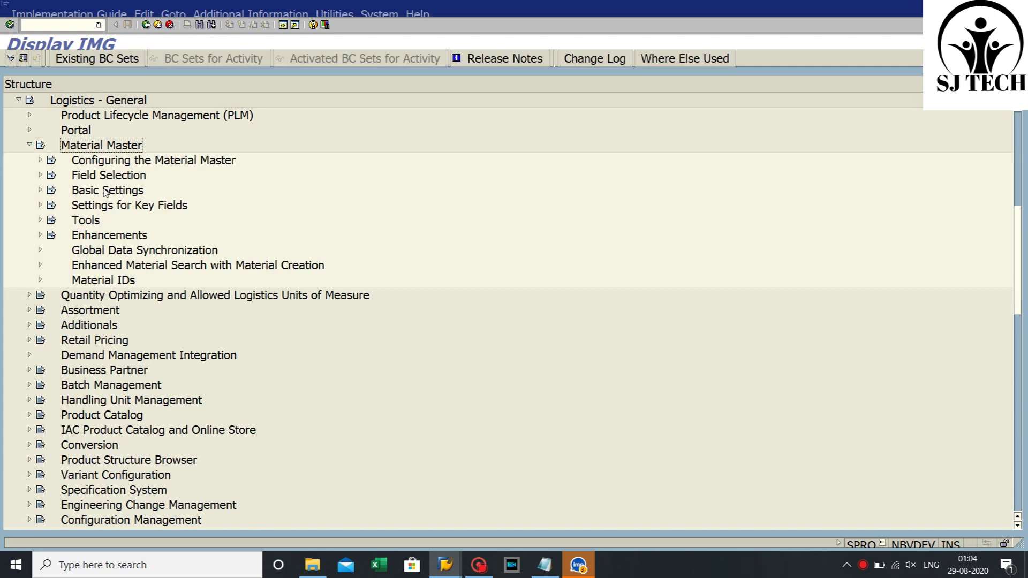
{"action": "left_click", "coordinate": [40, 175]}
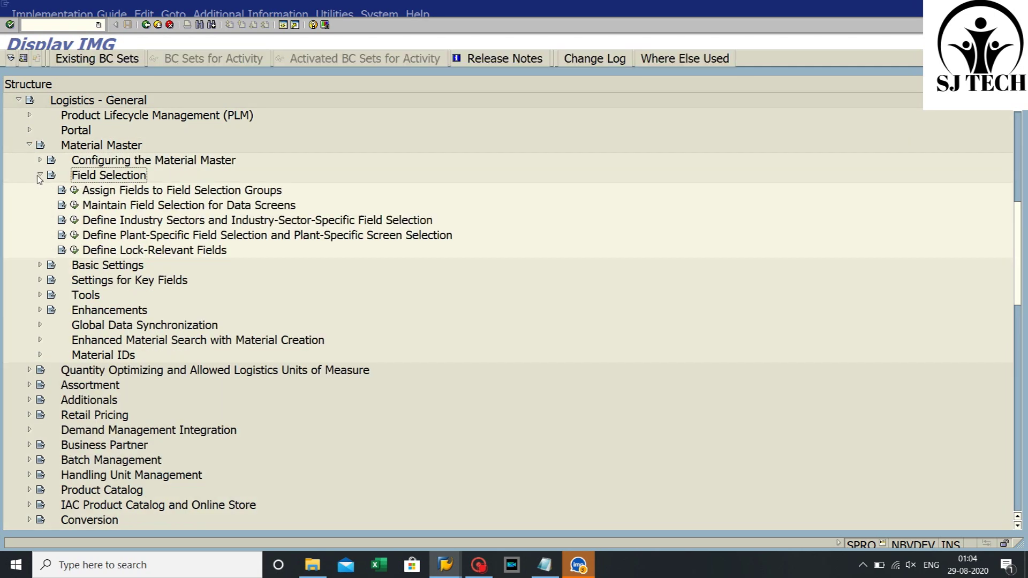
{"action": "left_click", "coordinate": [74, 190]}
Position the field group list at the copied field name MARA-BRGEW and assign it selection group 235
{"action": "left_click", "coordinate": [288, 432]}
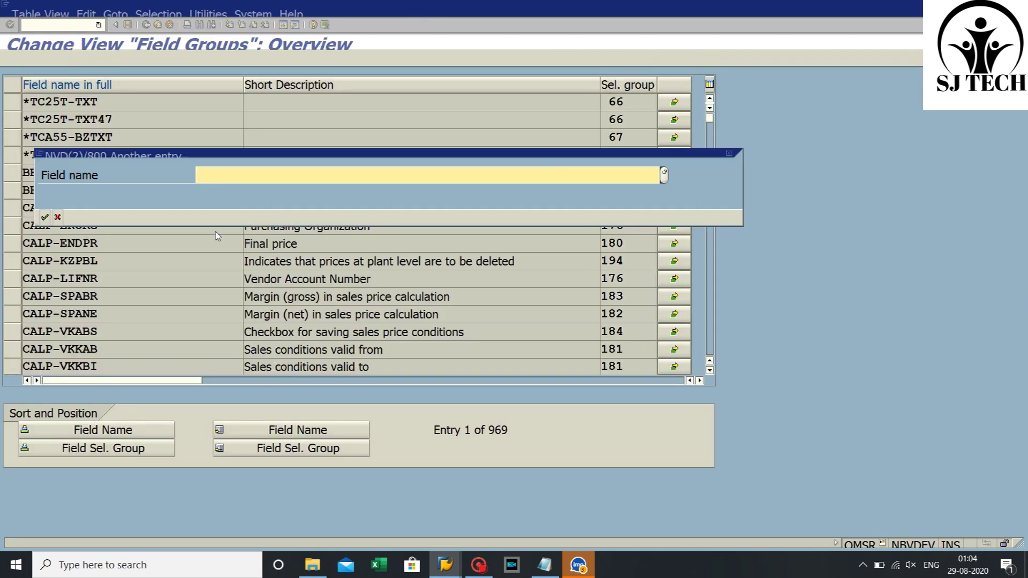
{"action": "key", "text": "ctrl+v"}
{"action": "left_click", "coordinate": [45, 217]}
{"action": "left_click", "coordinate": [643, 106]}
{"action": "key", "text": "BackSpace"}
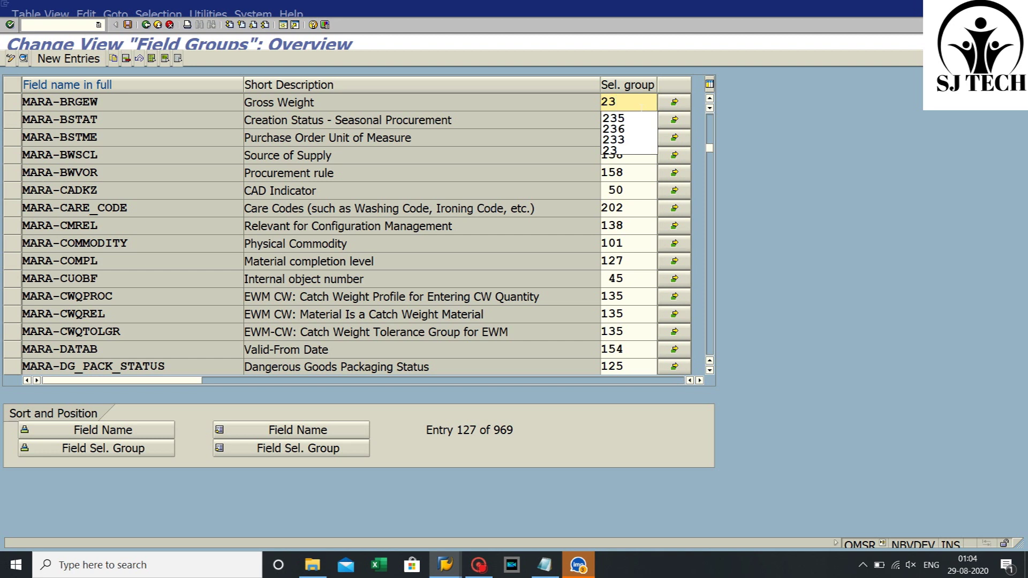
{"action": "left_click", "coordinate": [636, 117]}
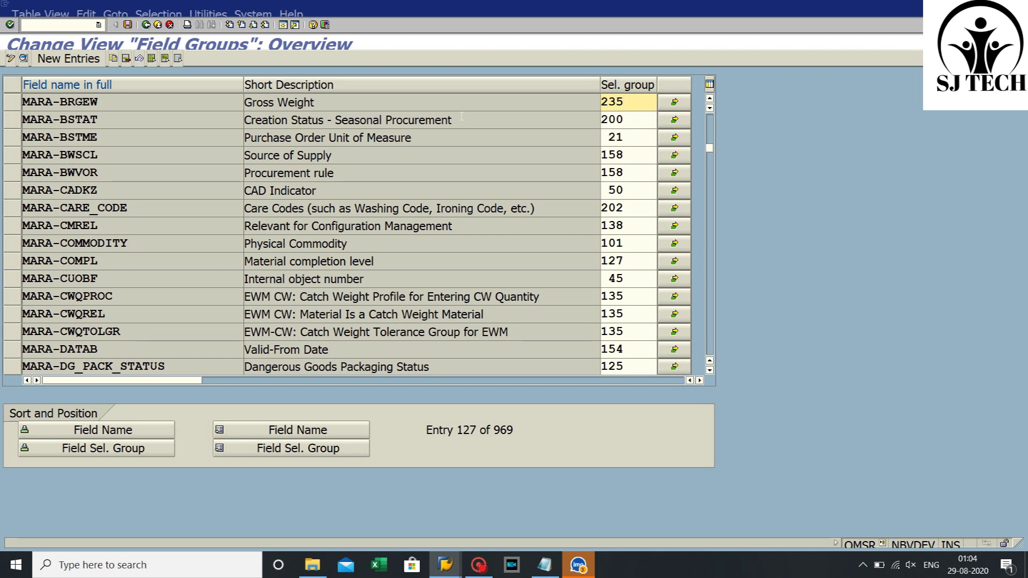
Open the data screen field selection for the MARA-BRGEW row and check its field name and description
{"action": "left_click", "coordinate": [10, 104]}
{"action": "left_click", "coordinate": [280, 103]}
{"action": "left_click_drag", "start_coordinate": [102, 98], "coordinate": [23, 101]}
{"action": "left_click", "coordinate": [675, 103]}
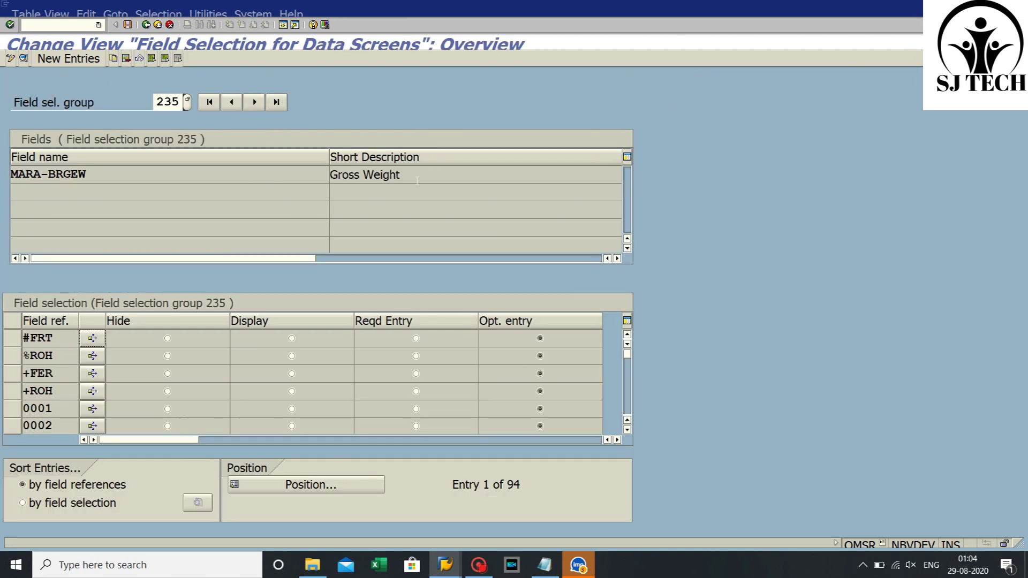
{"action": "left_click_drag", "start_coordinate": [400, 175], "coordinate": [331, 176]}
{"action": "left_click_drag", "start_coordinate": [86, 174], "coordinate": [11, 174]}
Find field reference %ROH in selection group 235 and set it to required entry
{"action": "left_click", "coordinate": [337, 487]}
{"action": "left_click", "coordinate": [207, 175]}
{"action": "left_click", "coordinate": [207, 191]}
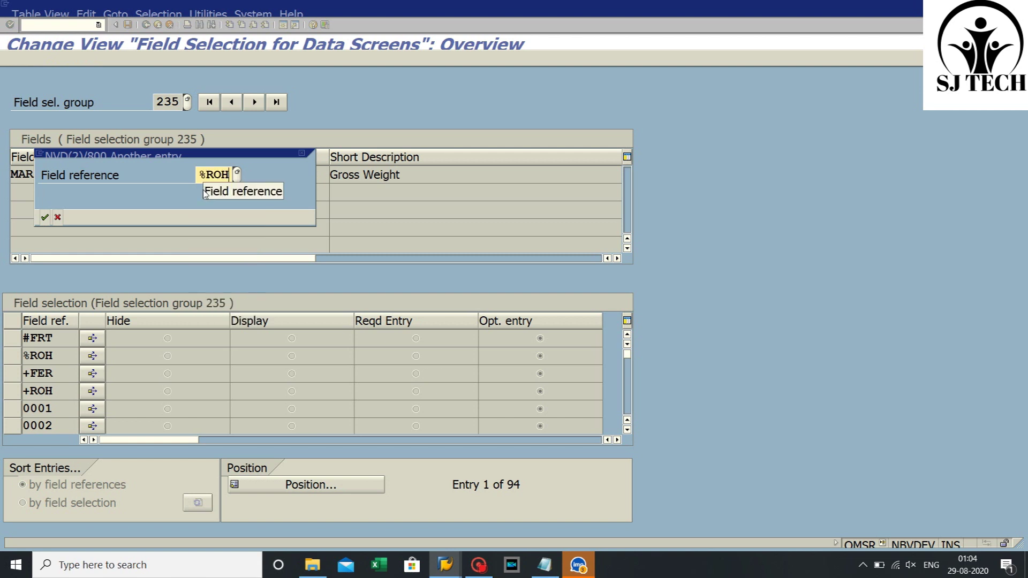
{"action": "left_click", "coordinate": [46, 218]}
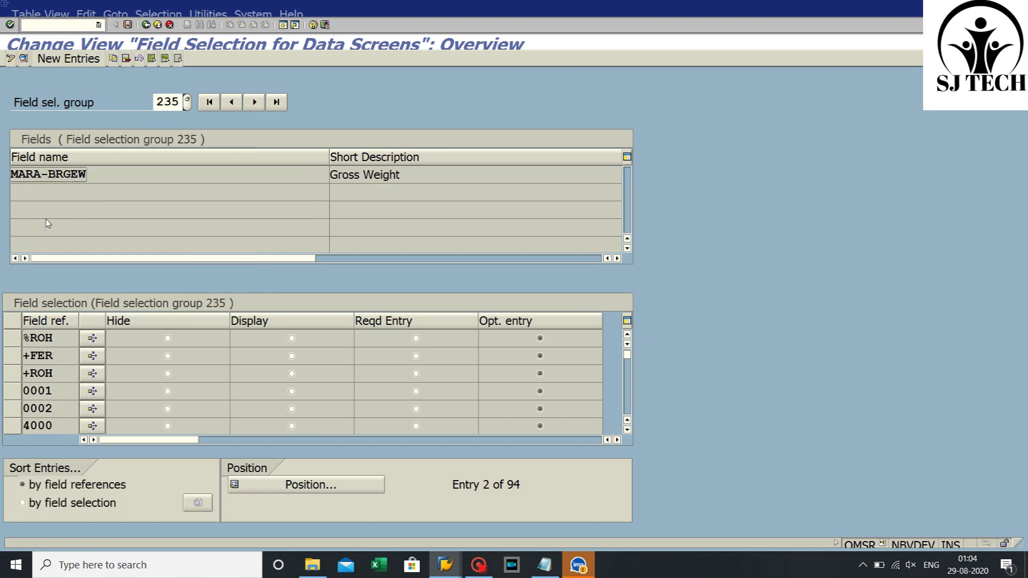
{"action": "left_click", "coordinate": [11, 343]}
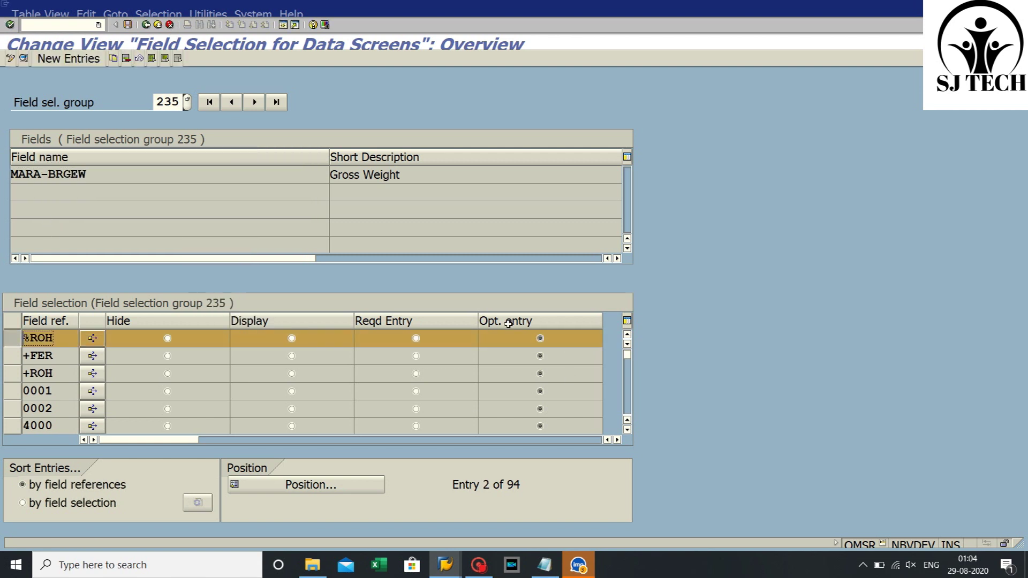
{"action": "left_click", "coordinate": [417, 338]}
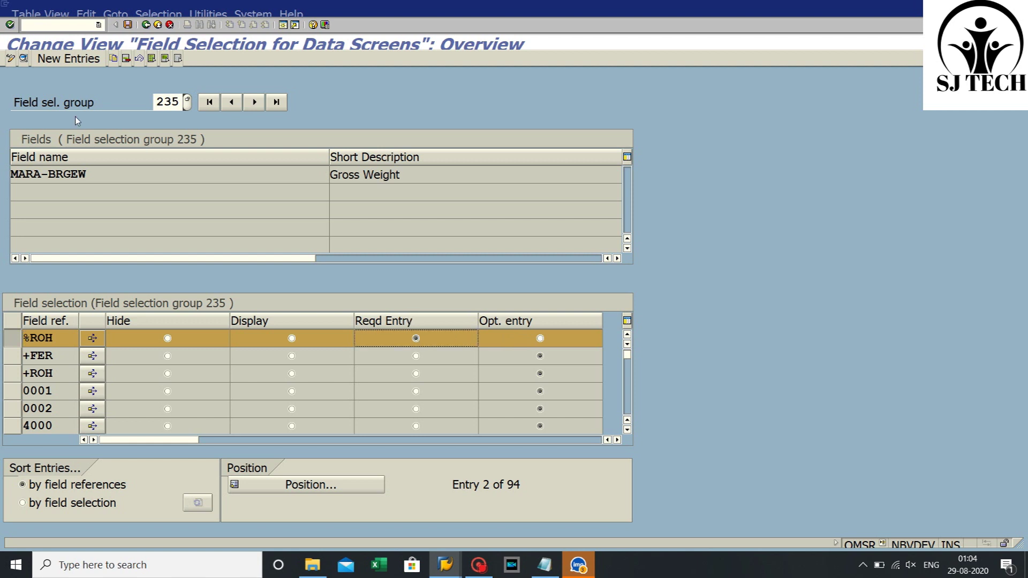
Save the %ROH field selection and the MARA-BRGEW group assignment, accepting the proposed customizing request for both
{"action": "left_click", "coordinate": [128, 25]}
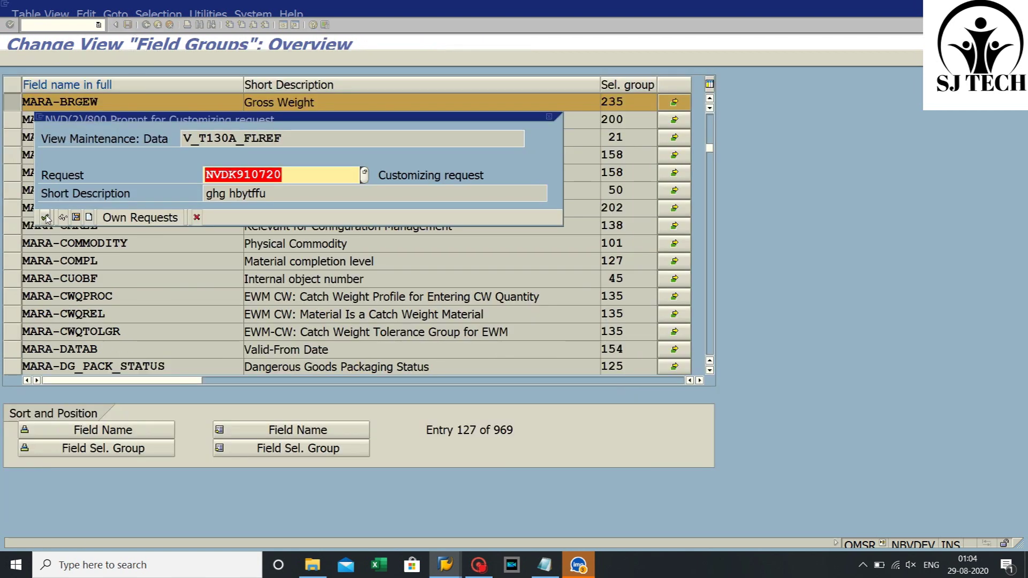
{"action": "left_click", "coordinate": [47, 219]}
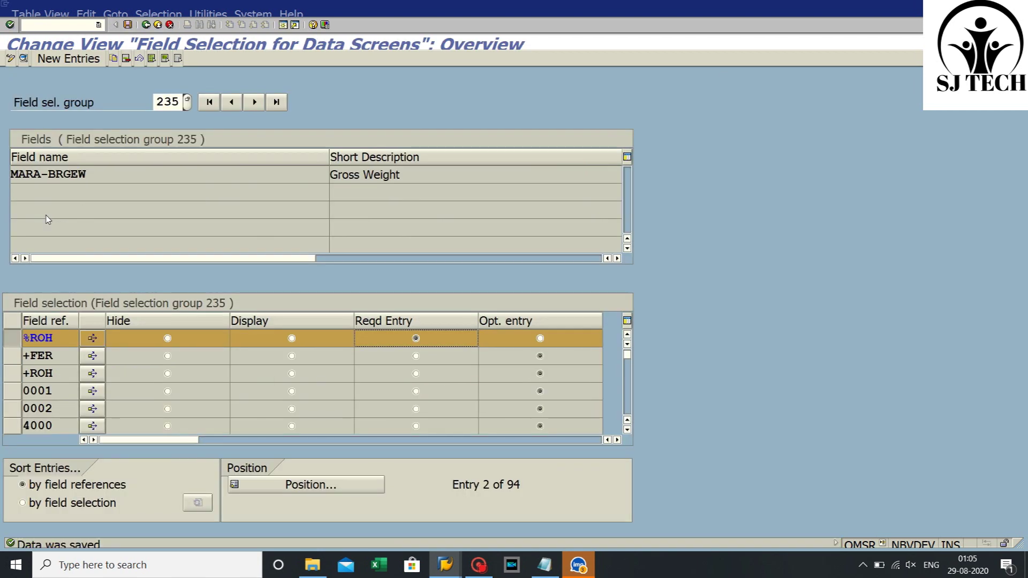
{"action": "left_click", "coordinate": [145, 26]}
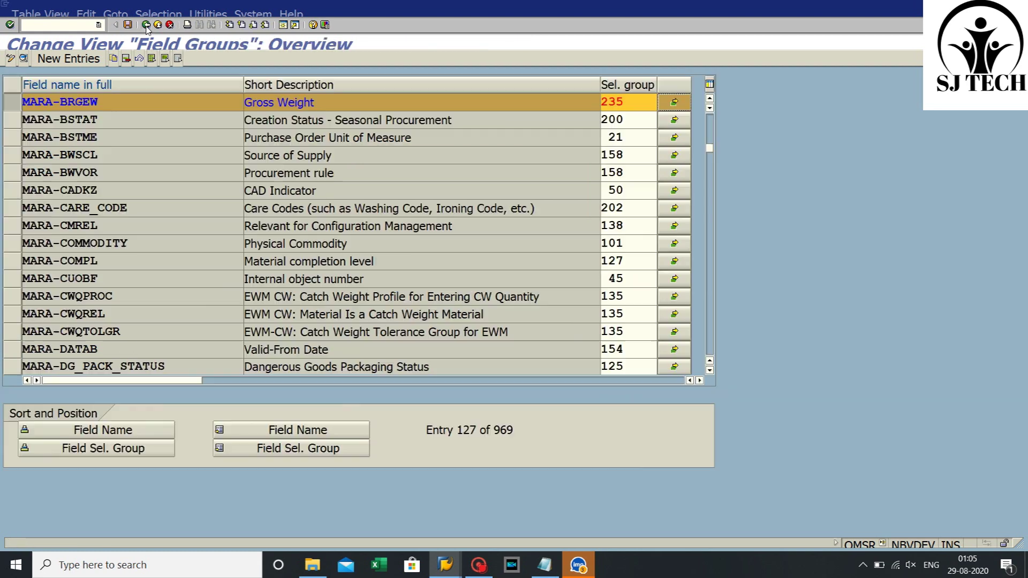
{"action": "left_click", "coordinate": [128, 25]}
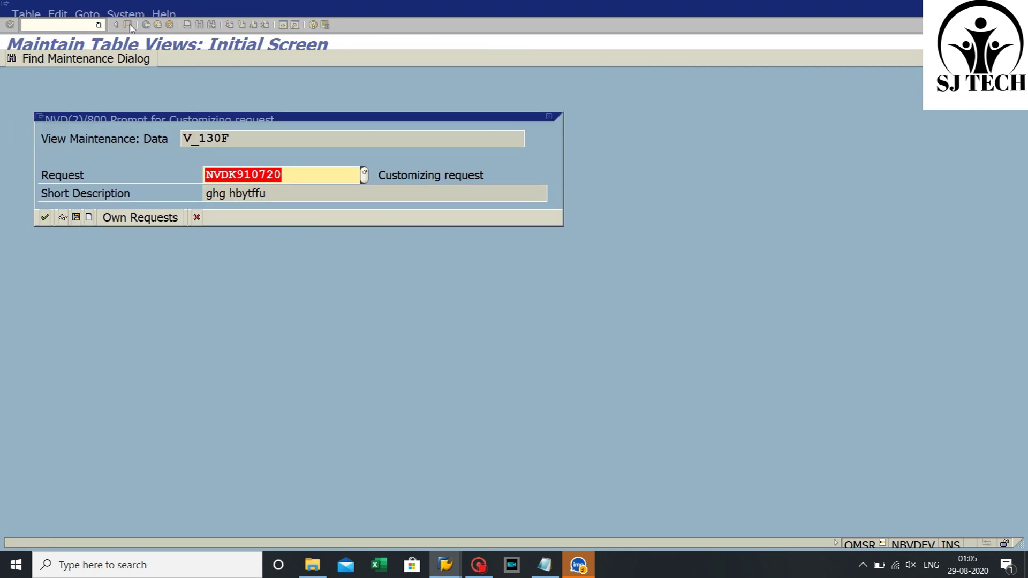
{"action": "left_click", "coordinate": [46, 217]}
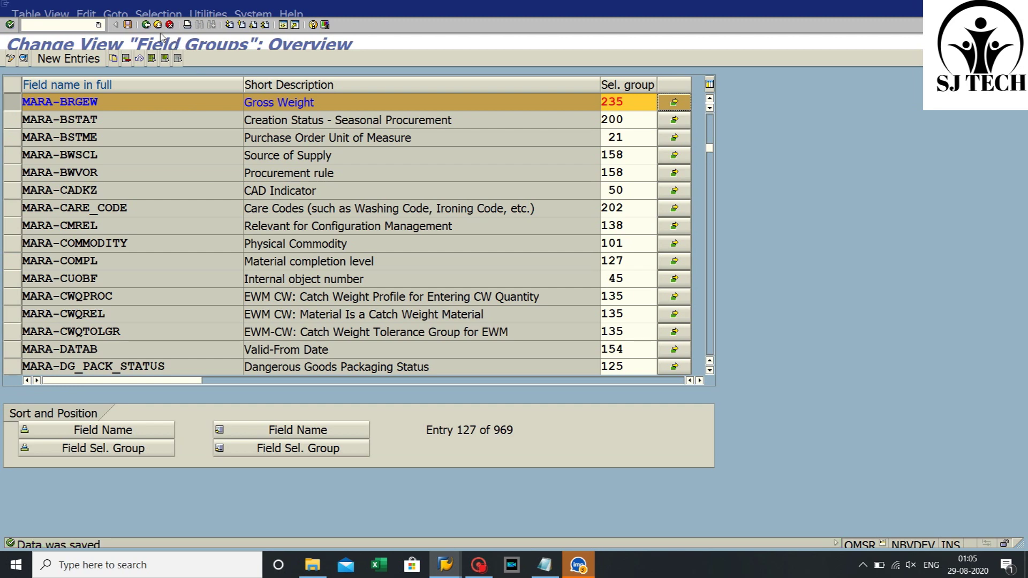
Leave customizing for the main menu and start material creation with transaction MM01
{"action": "left_click", "coordinate": [145, 25]}
{"action": "left_click", "coordinate": [146, 26]}
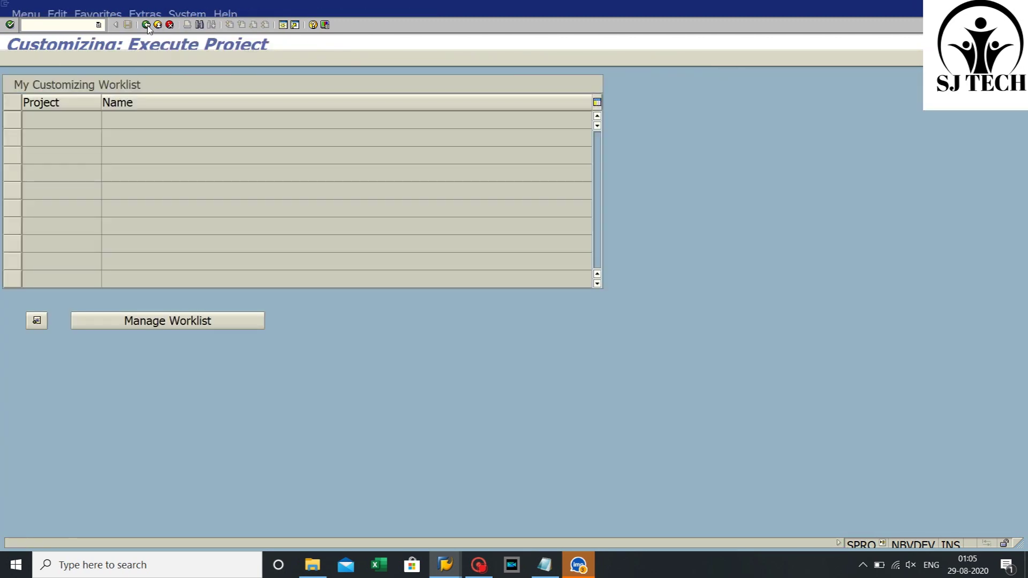
{"action": "left_click", "coordinate": [146, 25]}
{"action": "left_click", "coordinate": [99, 25]}
{"action": "left_click", "coordinate": [74, 44]}
{"action": "key", "text": "Return"}
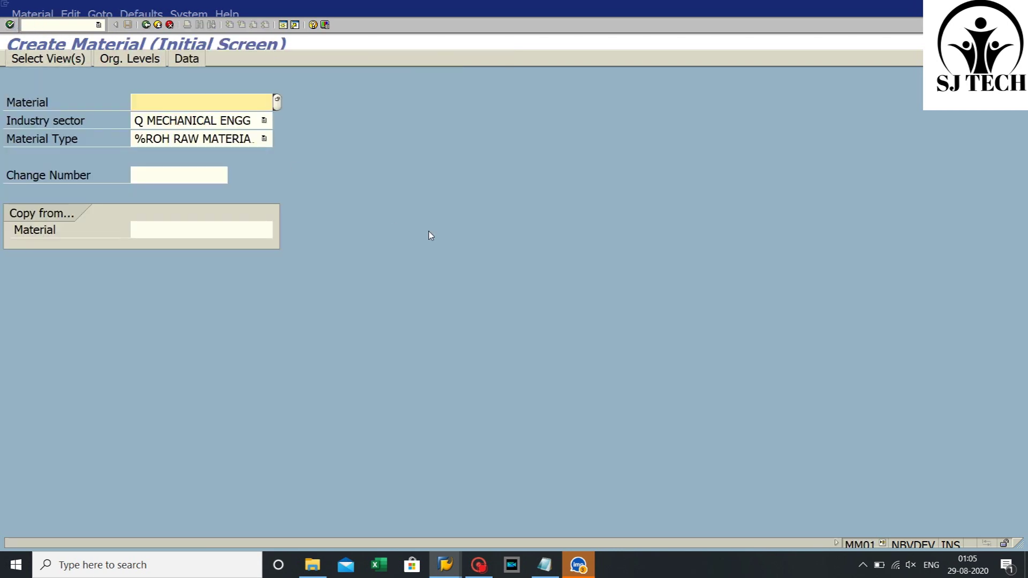
Open the Basic Data 1 screen for a new %ROH raw material using the preselected views
{"action": "key", "text": "Return"}
{"action": "left_click", "coordinate": [307, 527]}
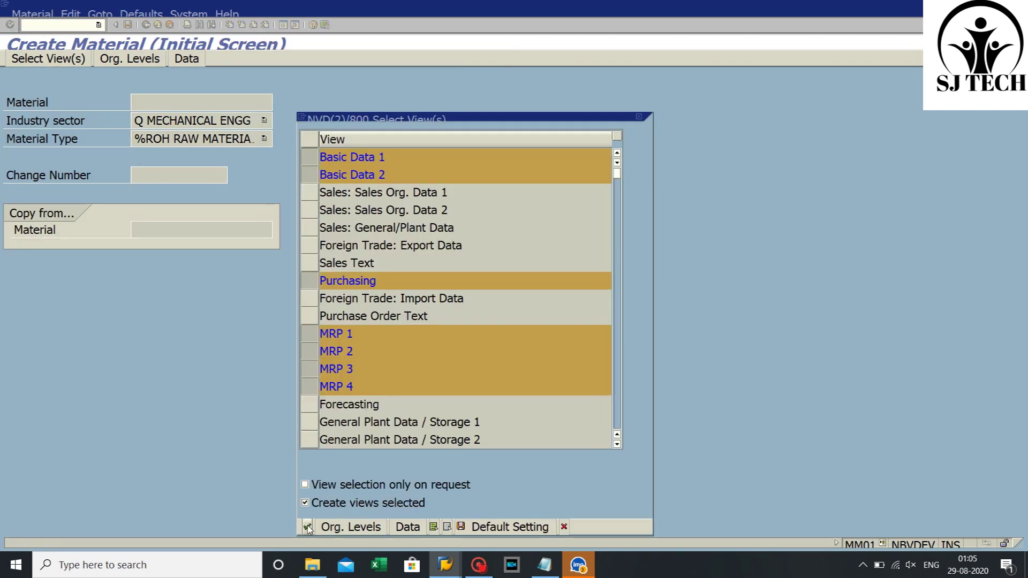
{"action": "left_click", "coordinate": [188, 273]}
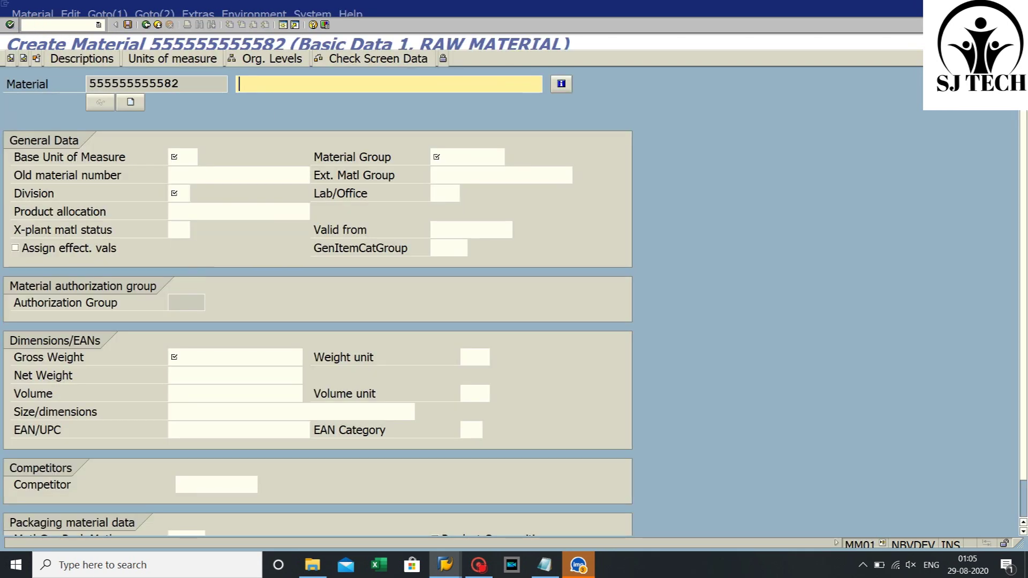
Copy the screen field name of Net Weight from the technical information in its field help
{"action": "left_click", "coordinate": [204, 375]}
{"action": "left_click", "coordinate": [203, 357]}
{"action": "left_click", "coordinate": [204, 375]}
{"action": "left_click", "coordinate": [69, 376]}
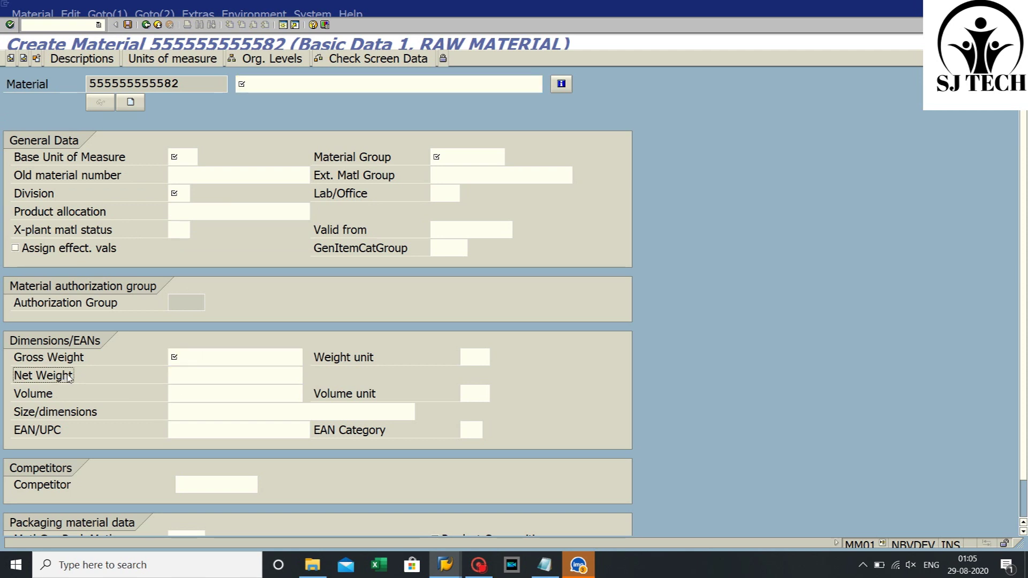
{"action": "left_click", "coordinate": [209, 377]}
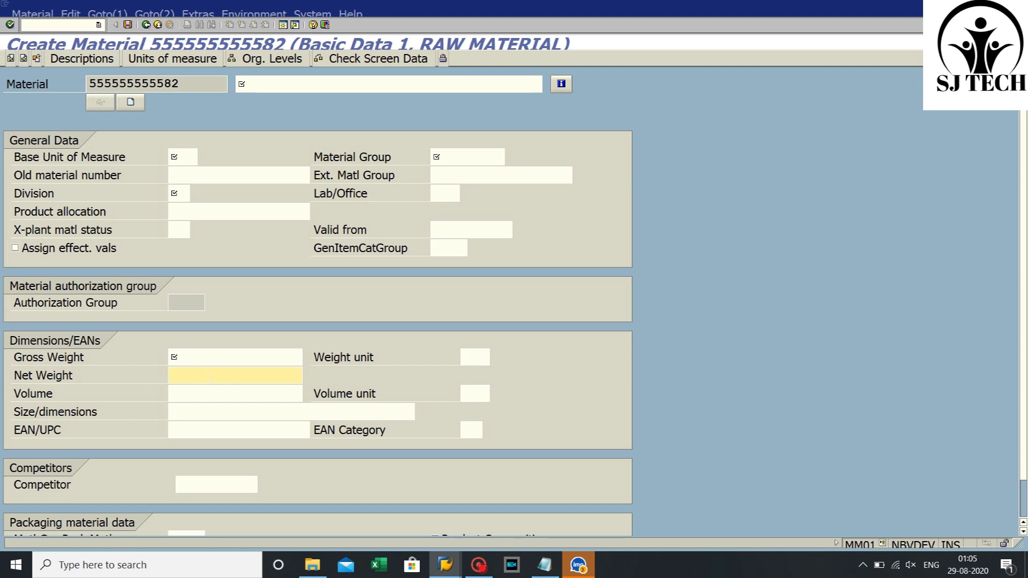
{"action": "key", "text": "F1"}
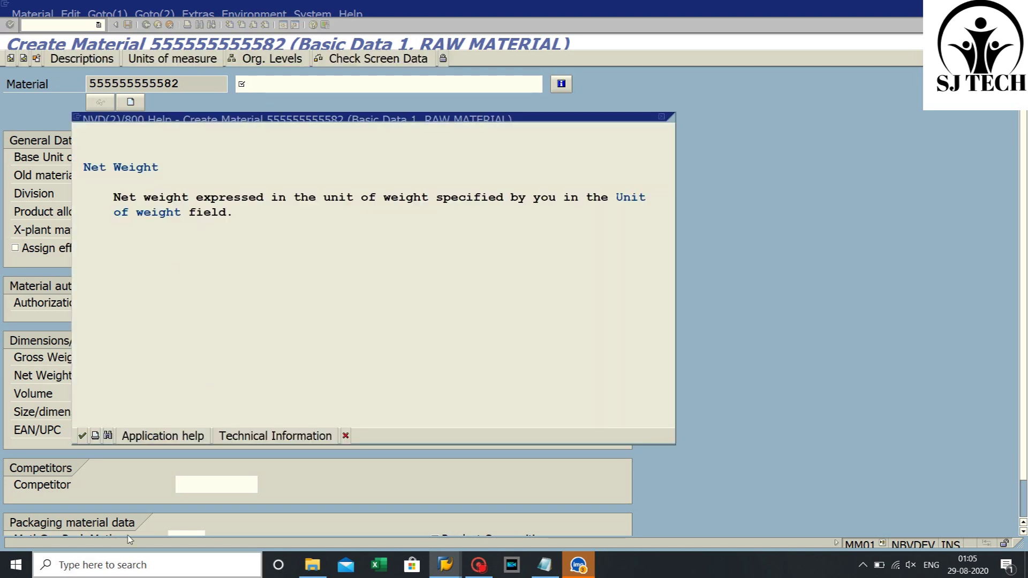
{"action": "left_click", "coordinate": [275, 436]}
{"action": "left_click_drag", "start_coordinate": [266, 463], "coordinate": [191, 463]}
{"action": "key", "text": "ctrl+c"}
{"action": "left_click", "coordinate": [409, 254]}
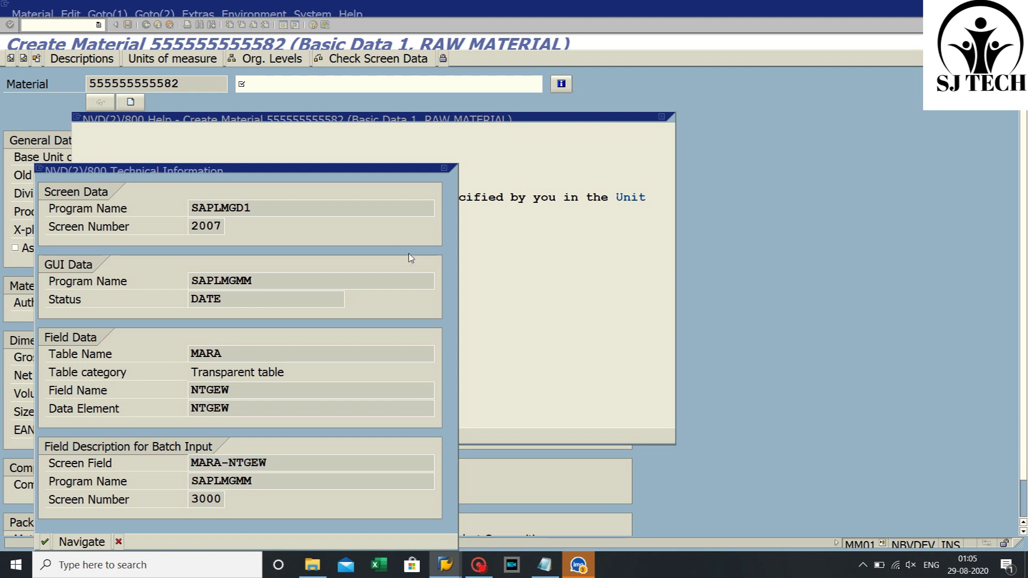
Close the Net Weight help windows and exit the new material without saving
{"action": "left_click", "coordinate": [444, 169]}
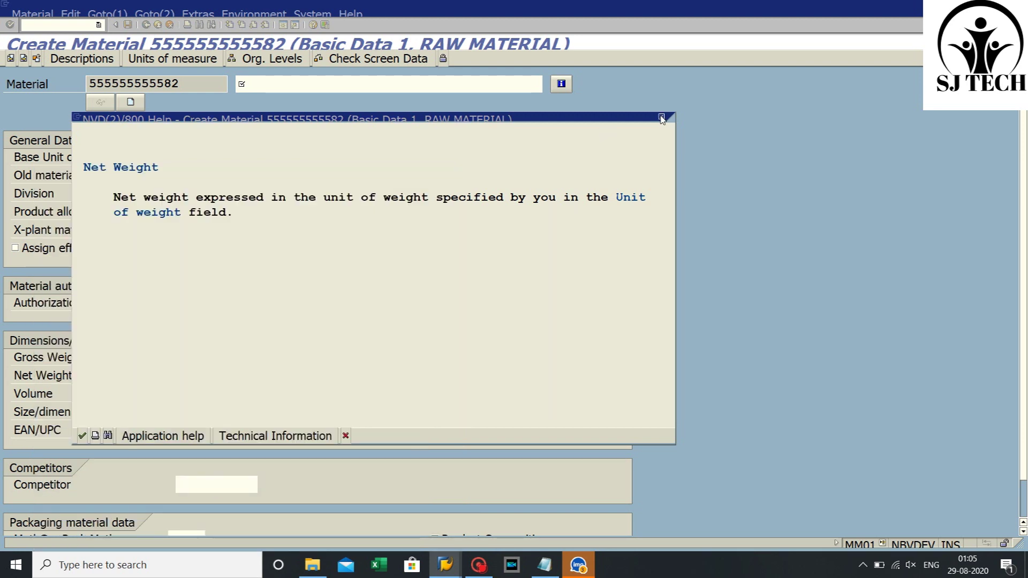
{"action": "left_click", "coordinate": [662, 119]}
{"action": "left_click", "coordinate": [157, 24]}
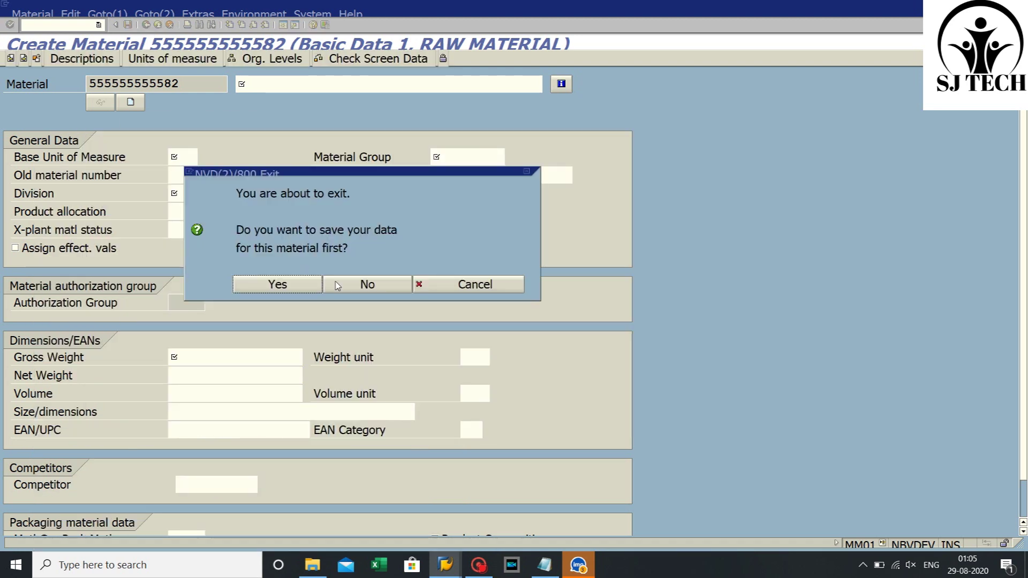
{"action": "left_click", "coordinate": [370, 284]}
Run transaction SPRO and display the SAP Reference IMG
{"action": "left_click", "coordinate": [99, 25]}
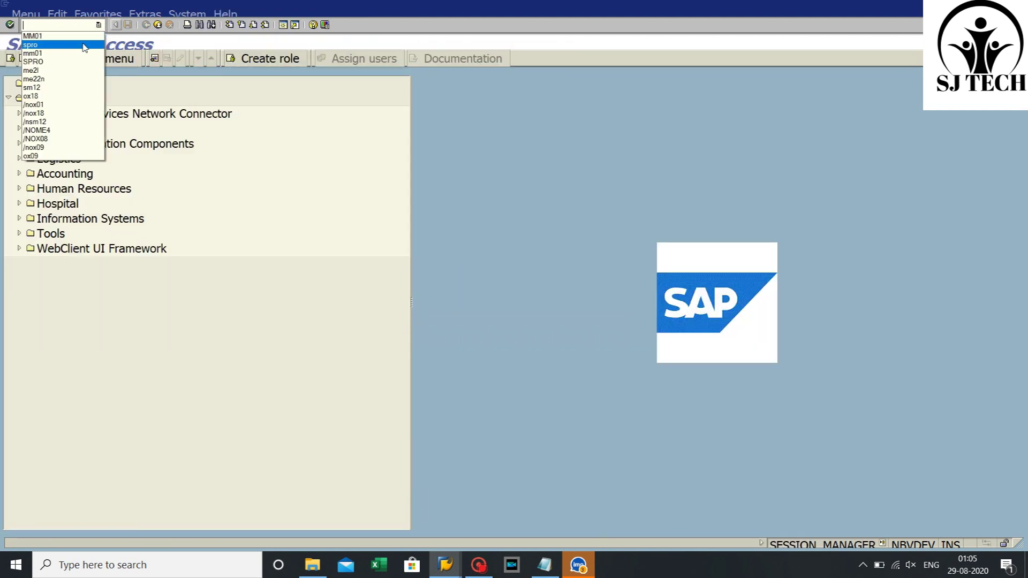
{"action": "left_click", "coordinate": [85, 46]}
{"action": "key", "text": "Return"}
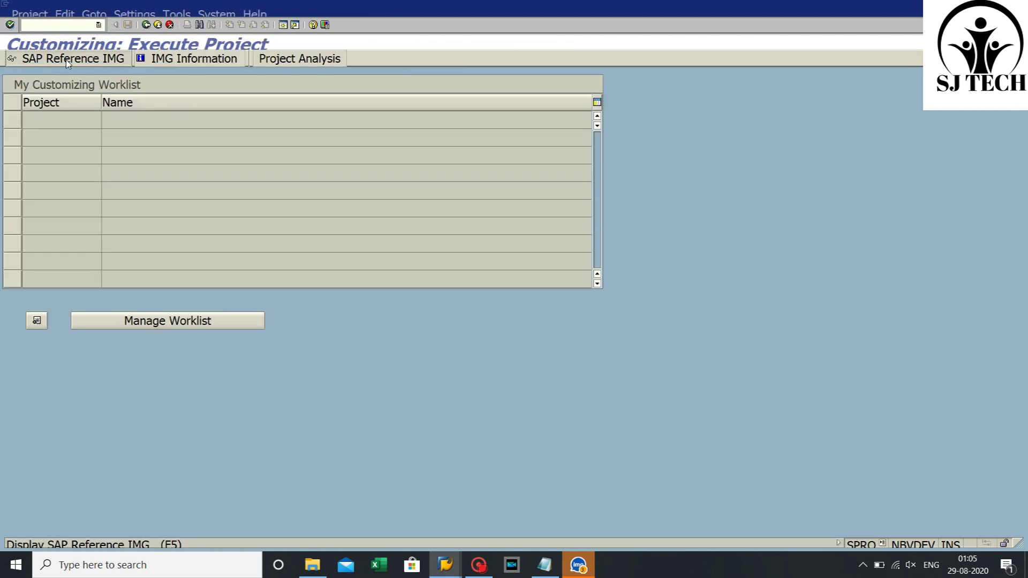
{"action": "left_click", "coordinate": [68, 64]}
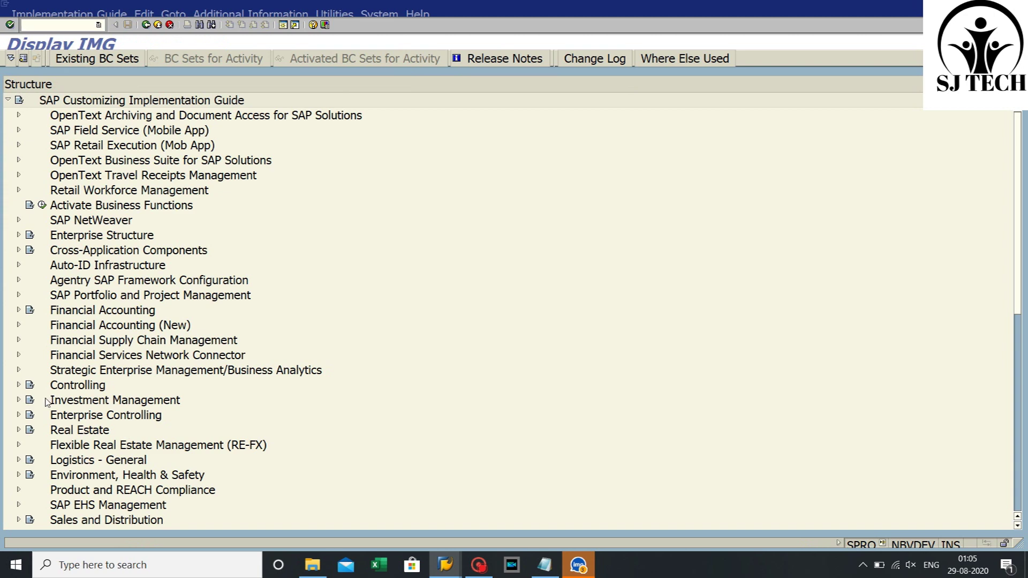
Open the activity Assign Fields to Field Selection Groups under Logistics - General, Material Master, Field Selection
{"action": "left_click", "coordinate": [18, 461]}
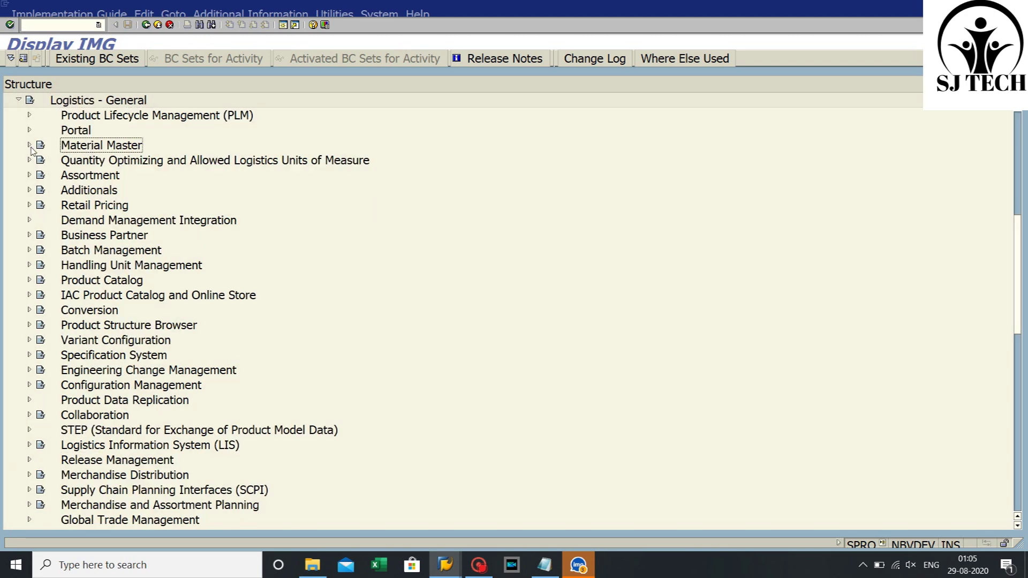
{"action": "left_click", "coordinate": [29, 146]}
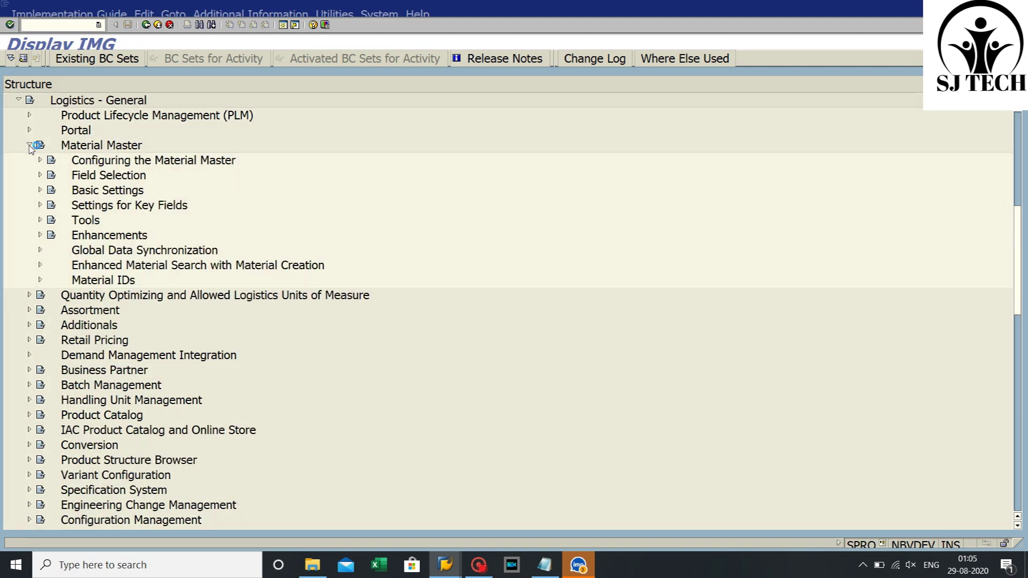
{"action": "left_click", "coordinate": [111, 175]}
{"action": "left_click", "coordinate": [39, 175]}
{"action": "left_click", "coordinate": [134, 191]}
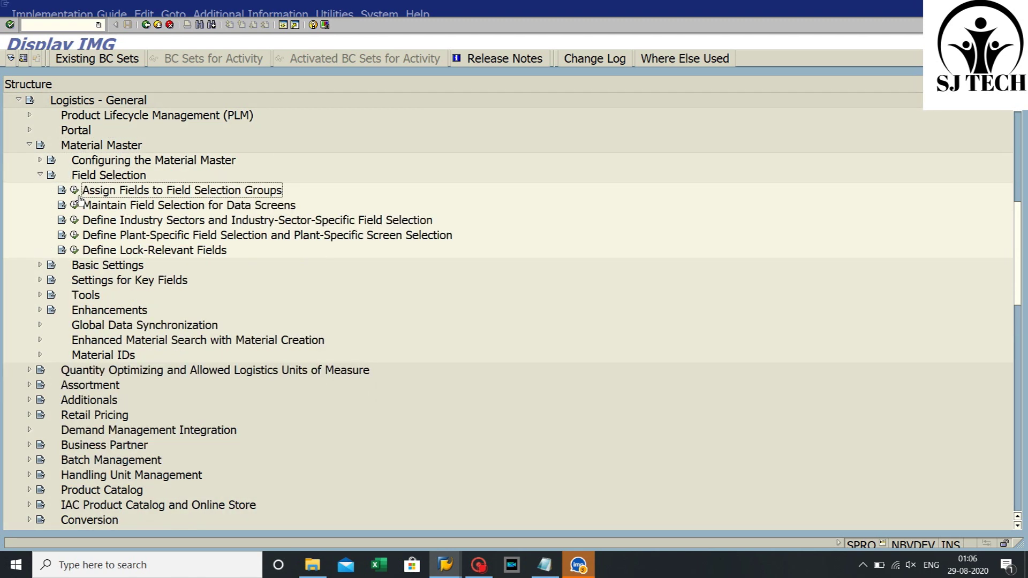
{"action": "left_click", "coordinate": [75, 191]}
Position the field list on MARA-NTGEW and assign this Net Weight field to selection group 236
{"action": "left_click", "coordinate": [288, 431]}
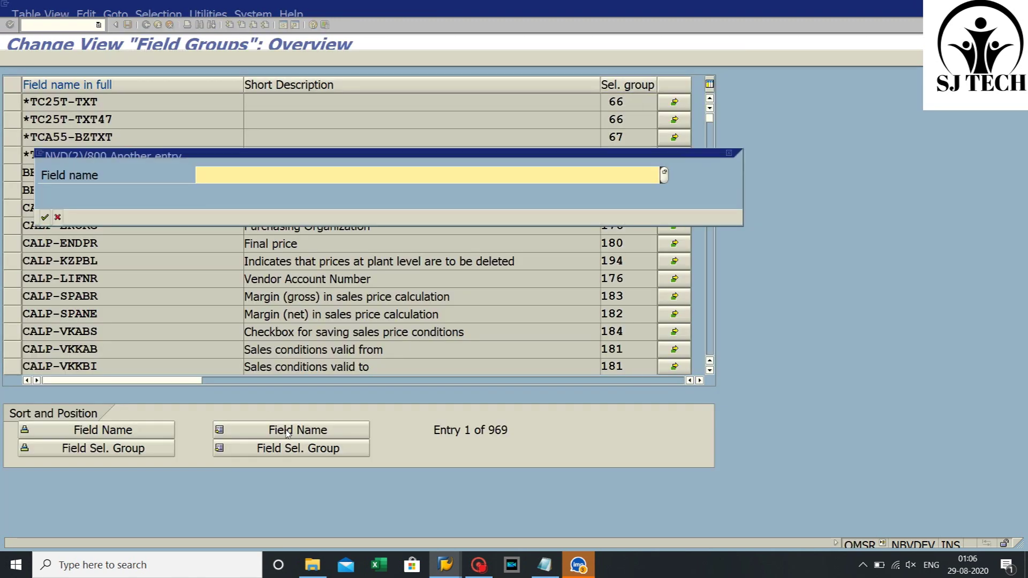
{"action": "key", "text": "ctrl+v"}
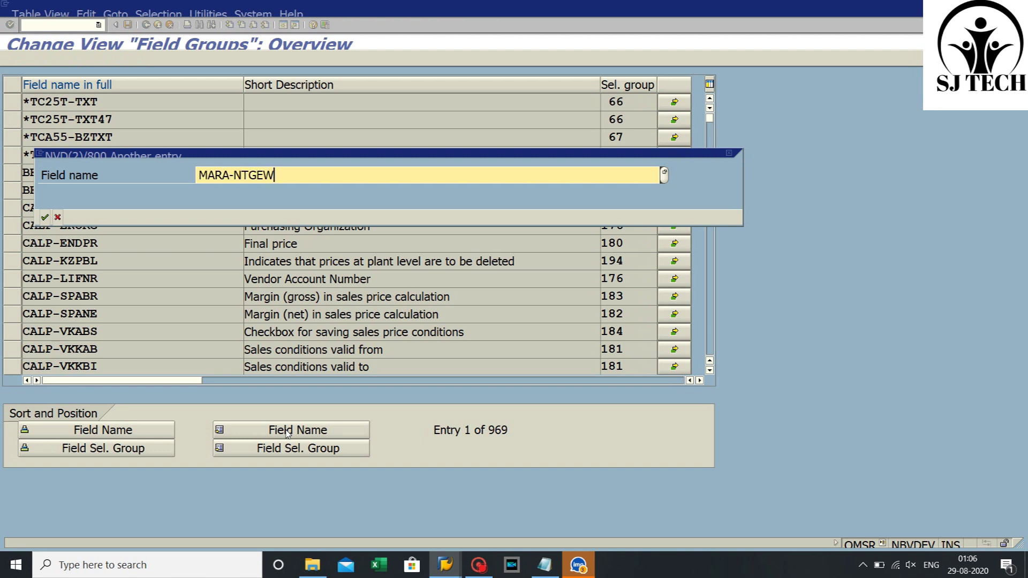
{"action": "left_click", "coordinate": [45, 218]}
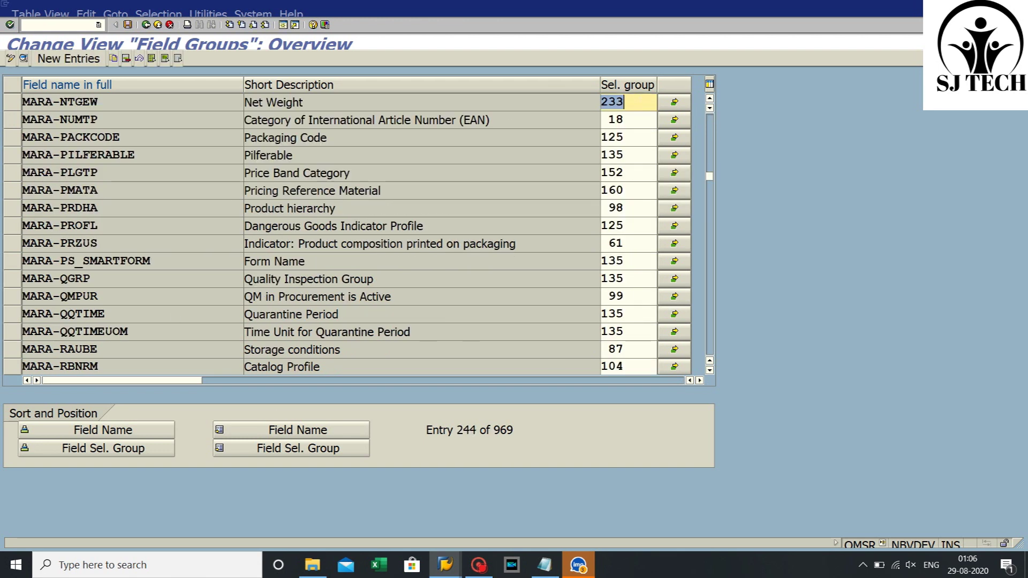
{"action": "type", "text": "236"}
{"action": "left_click", "coordinate": [12, 104]}
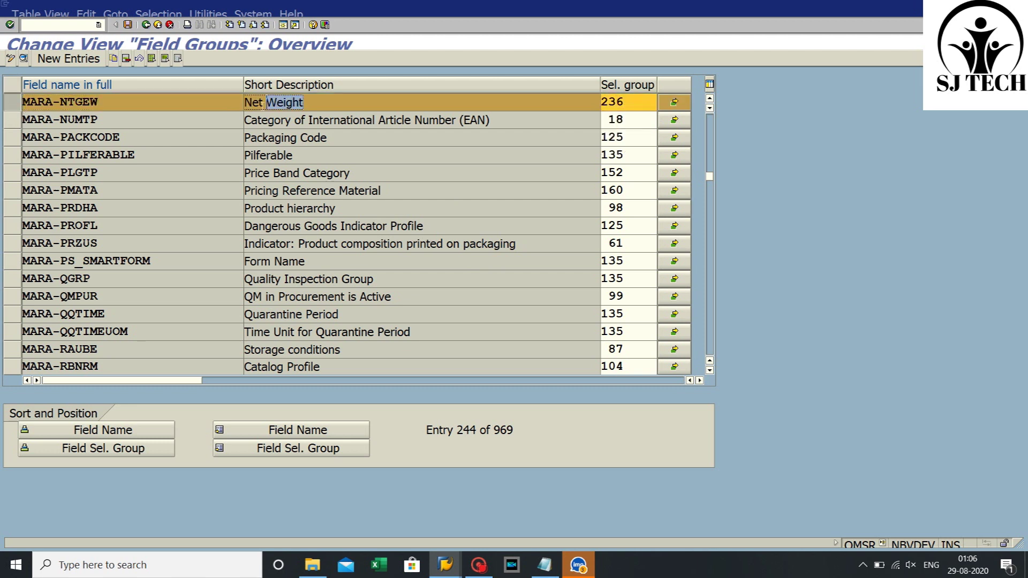
{"action": "left_click_drag", "start_coordinate": [102, 99], "coordinate": [25, 102]}
Open the field selection details of group 236 and make field reference %ROH a required entry
{"action": "left_click", "coordinate": [674, 101]}
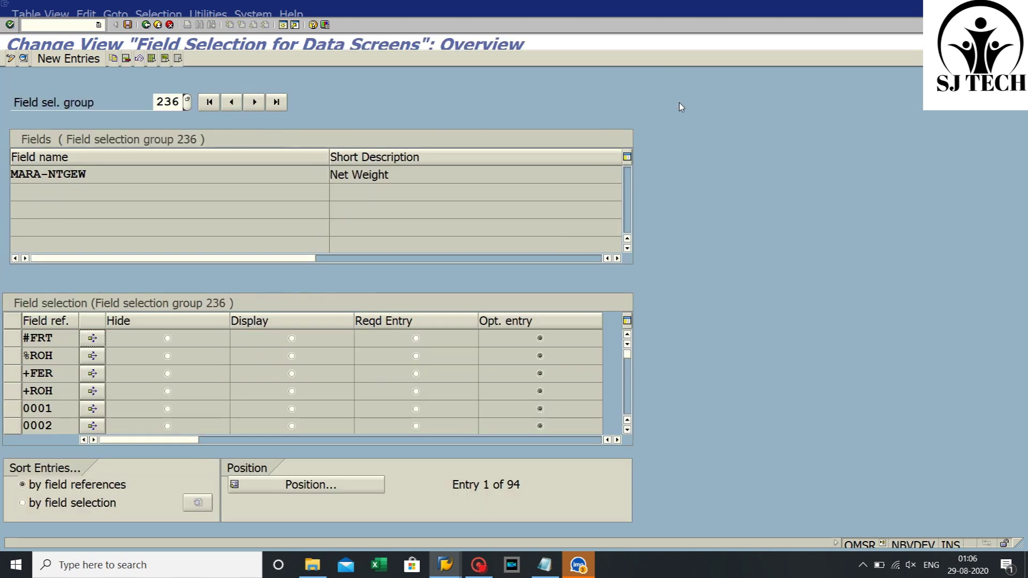
{"action": "left_click_drag", "start_coordinate": [435, 172], "coordinate": [11, 174]}
{"action": "left_click", "coordinate": [313, 487]}
{"action": "left_click", "coordinate": [212, 194]}
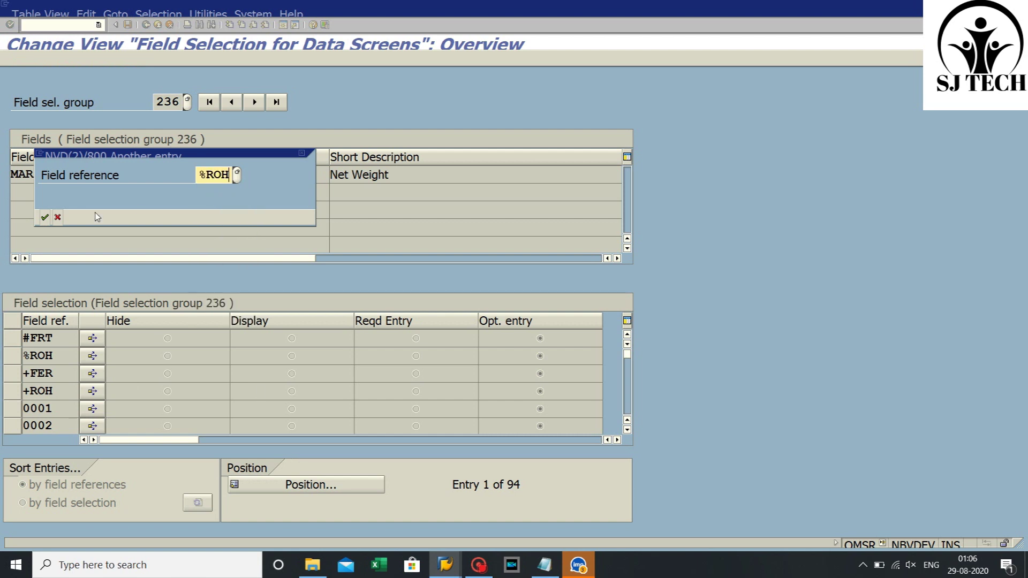
{"action": "left_click", "coordinate": [45, 217]}
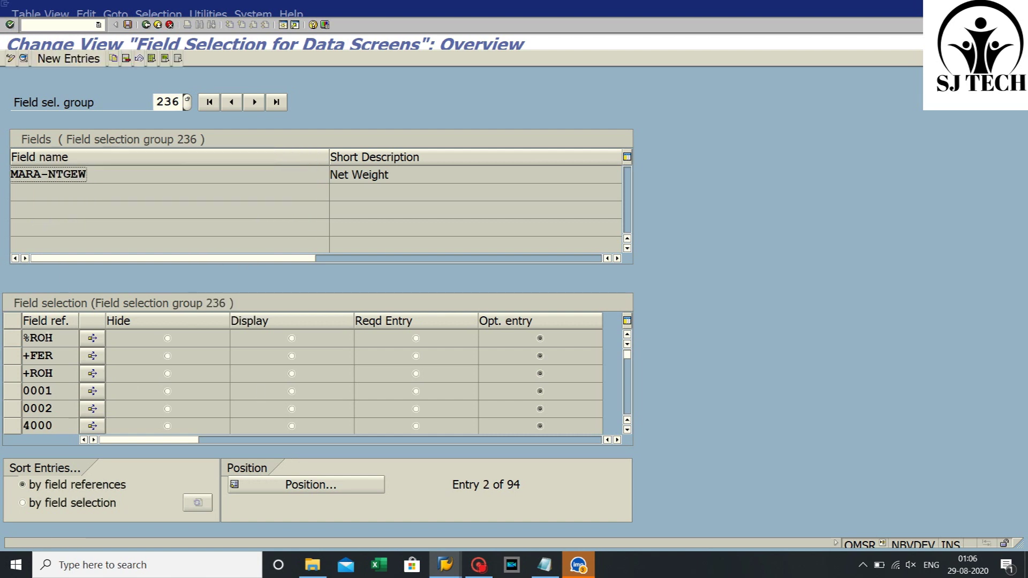
{"action": "left_click", "coordinate": [416, 338]}
Save the Net Weight field group and field selection changes under the proposed customizing request
{"action": "left_click", "coordinate": [128, 25]}
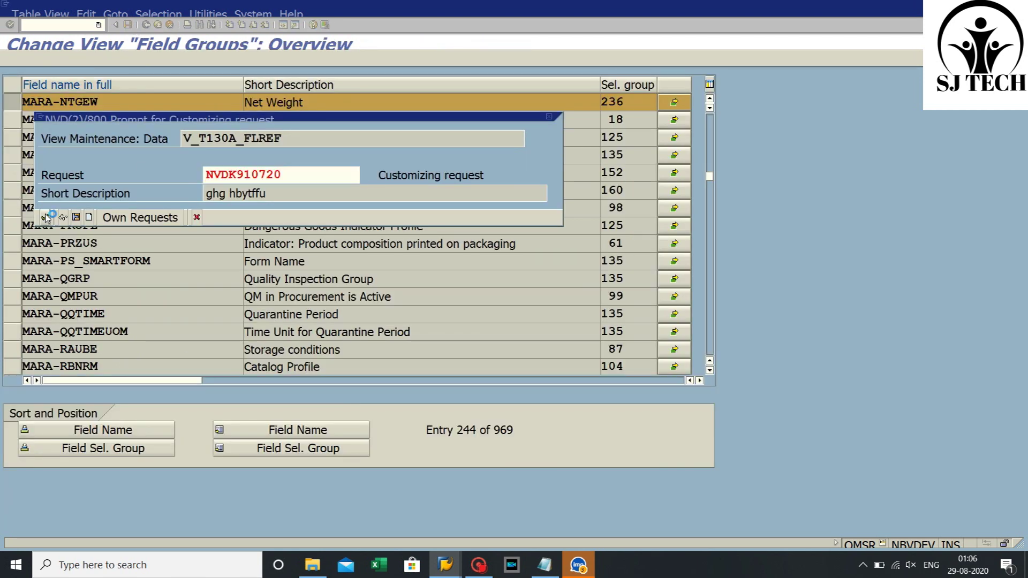
{"action": "left_click", "coordinate": [47, 218]}
{"action": "left_click", "coordinate": [158, 25]}
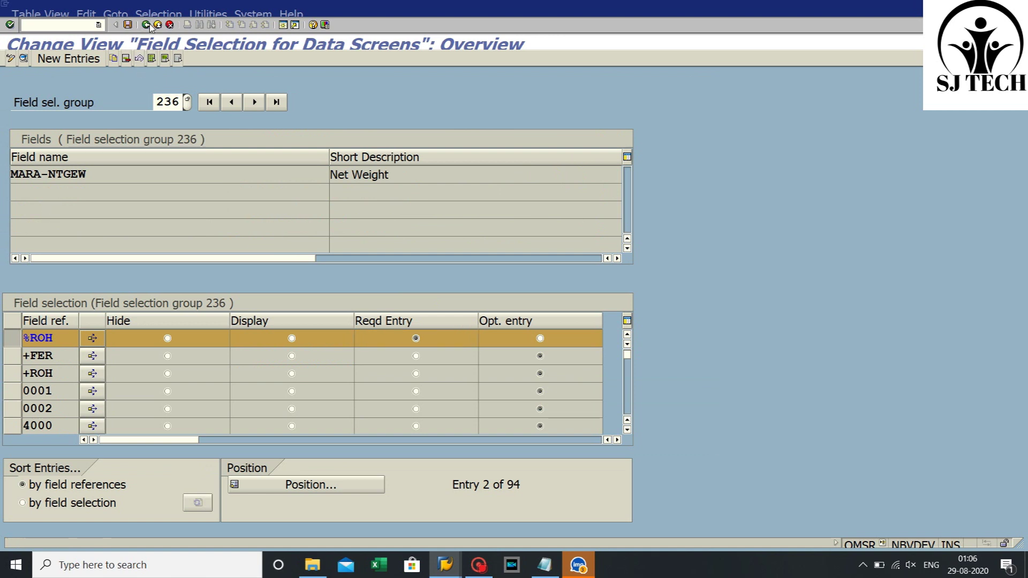
{"action": "left_click", "coordinate": [128, 25]}
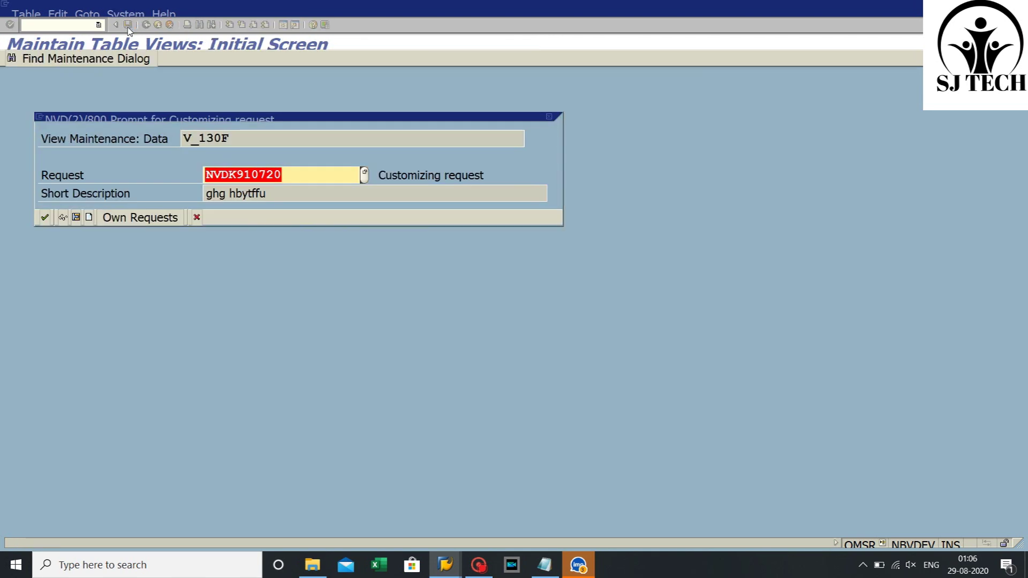
{"action": "left_click", "coordinate": [47, 218]}
Return from customizing to the main menu and start transaction MM01
{"action": "left_click", "coordinate": [148, 25]}
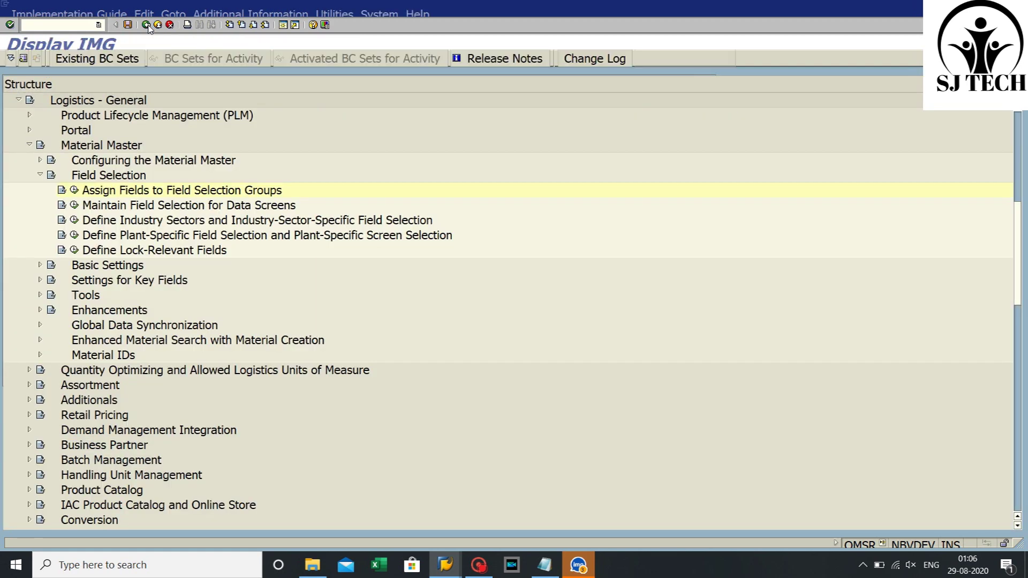
{"action": "left_click", "coordinate": [146, 25]}
{"action": "left_click", "coordinate": [146, 25]}
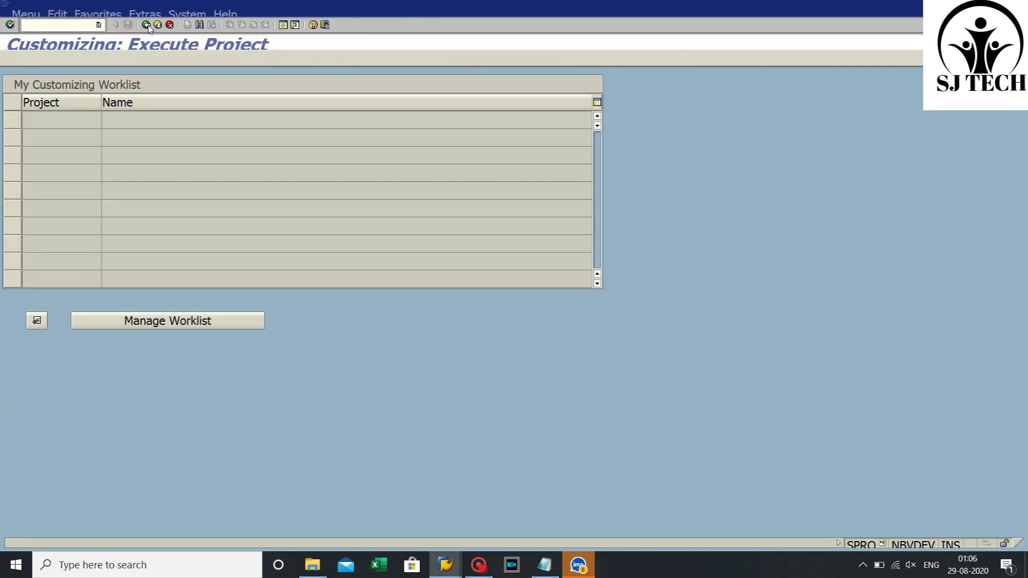
{"action": "left_click", "coordinate": [99, 25]}
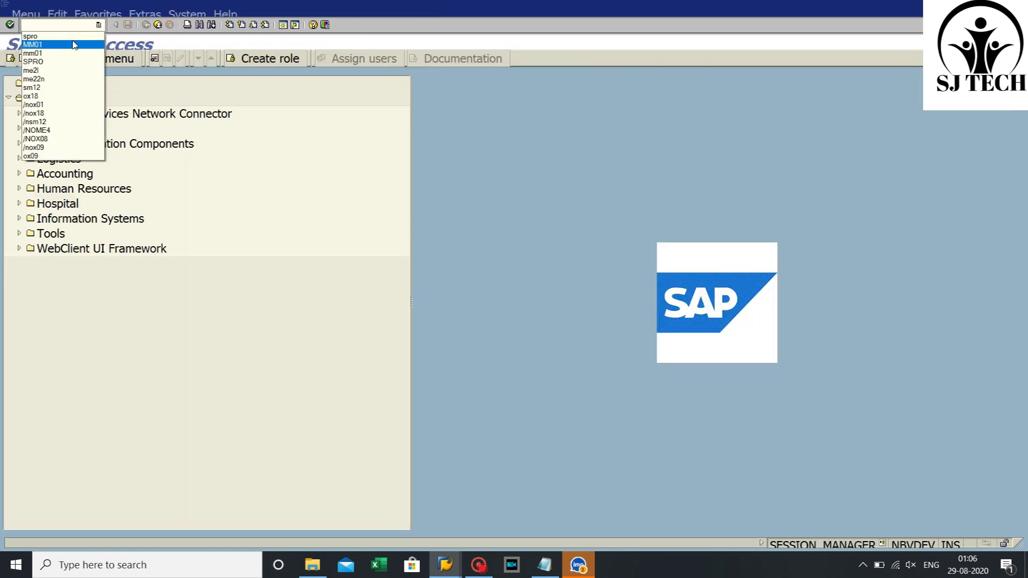
{"action": "left_click", "coordinate": [75, 40]}
{"action": "left_click", "coordinate": [9, 25]}
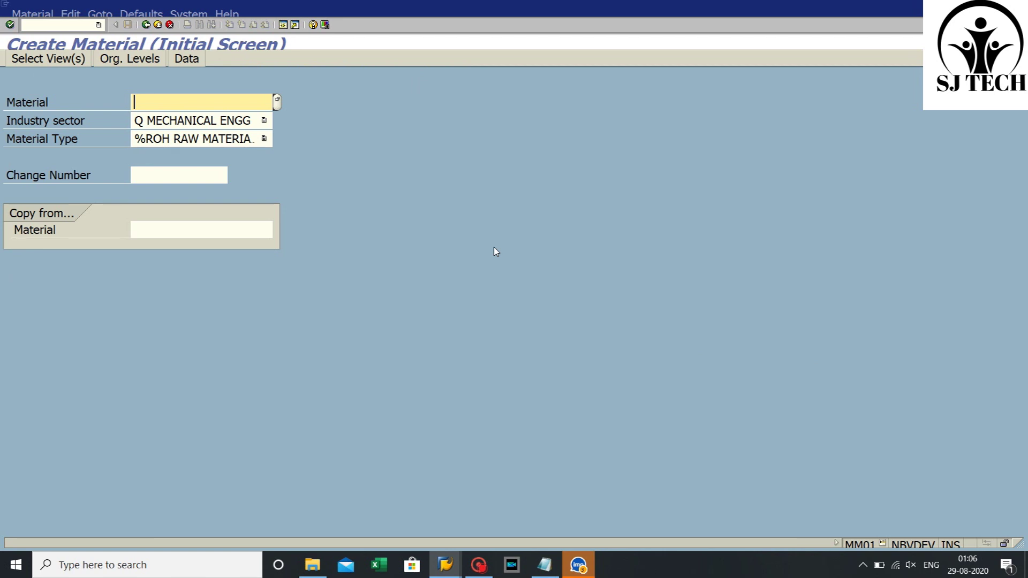
Open Basic Data 1 for a new %ROH raw material with the preselected views, plant SJ88 and storage location 0001
{"action": "key", "text": "Return"}
{"action": "left_click", "coordinate": [305, 526]}
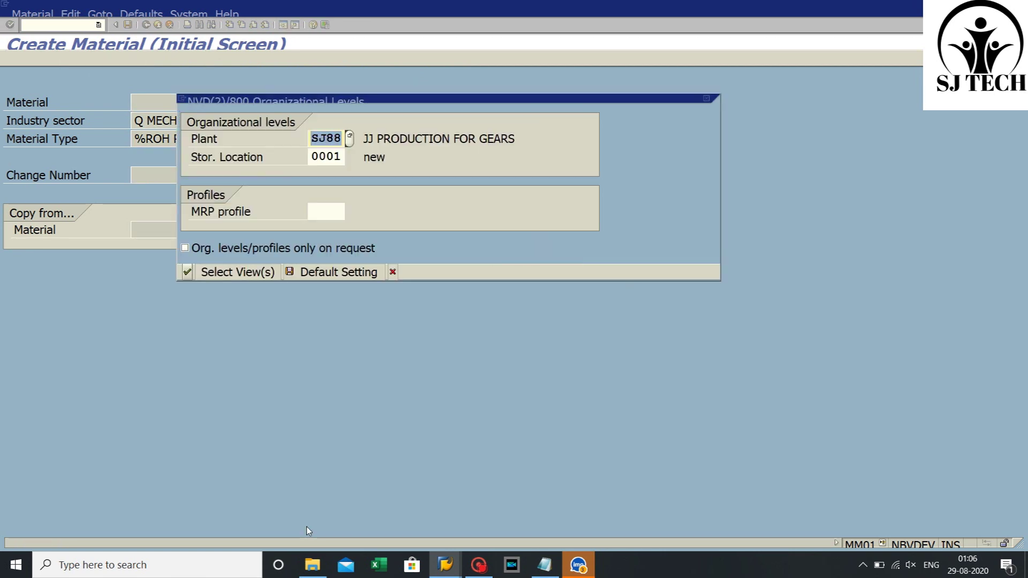
{"action": "left_click", "coordinate": [191, 275]}
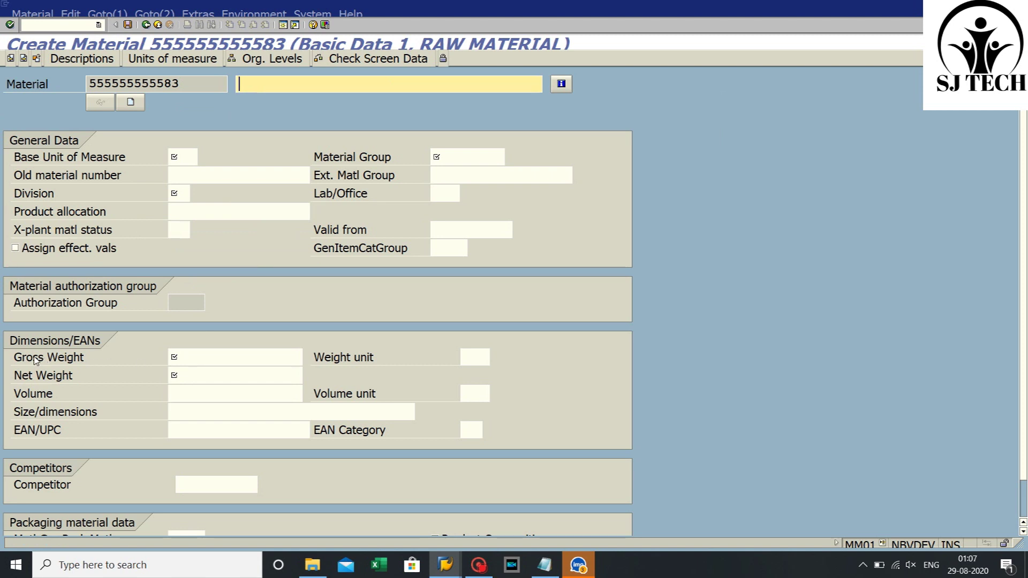
Check the Gross Weight and Net Weight fields for required-entry marks and exit the material without saving
{"action": "left_click", "coordinate": [19, 357]}
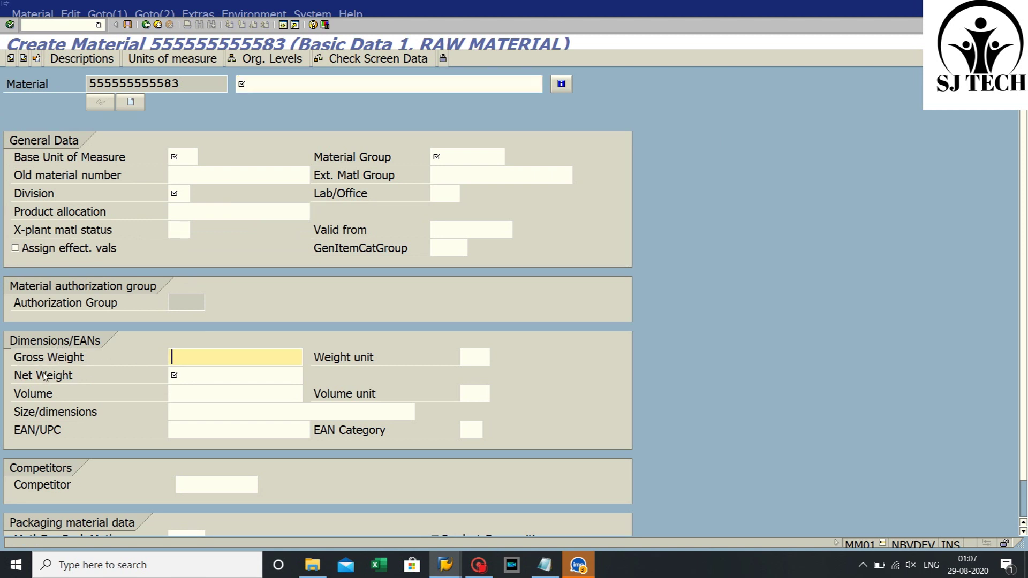
{"action": "left_click", "coordinate": [46, 375]}
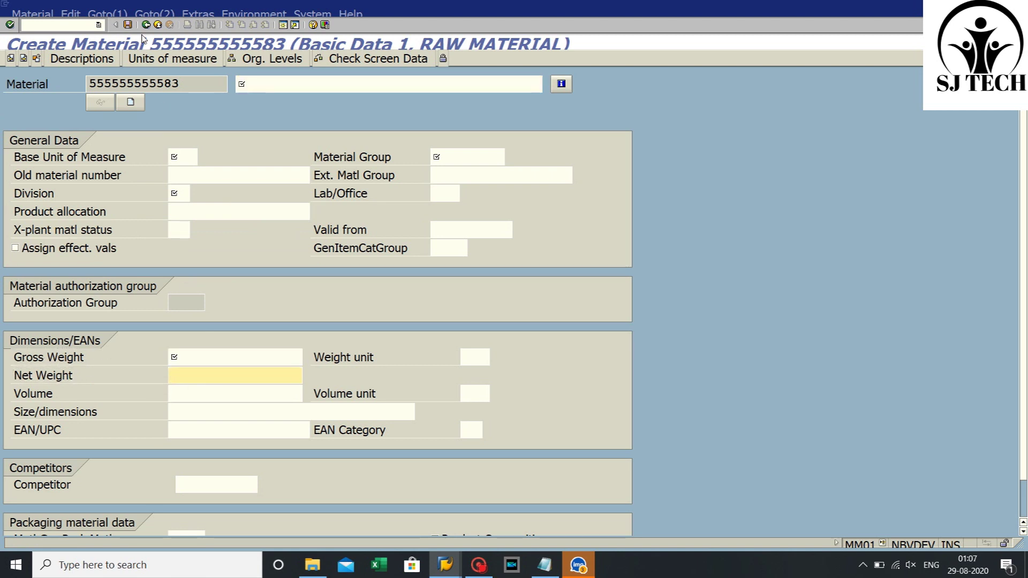
{"action": "left_click", "coordinate": [158, 25]}
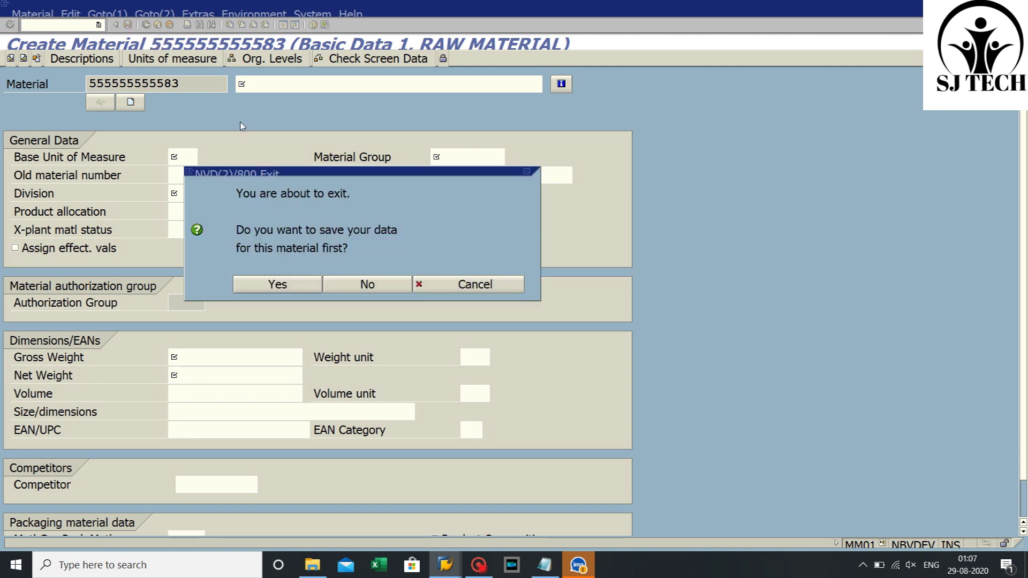
{"action": "left_click", "coordinate": [378, 286]}
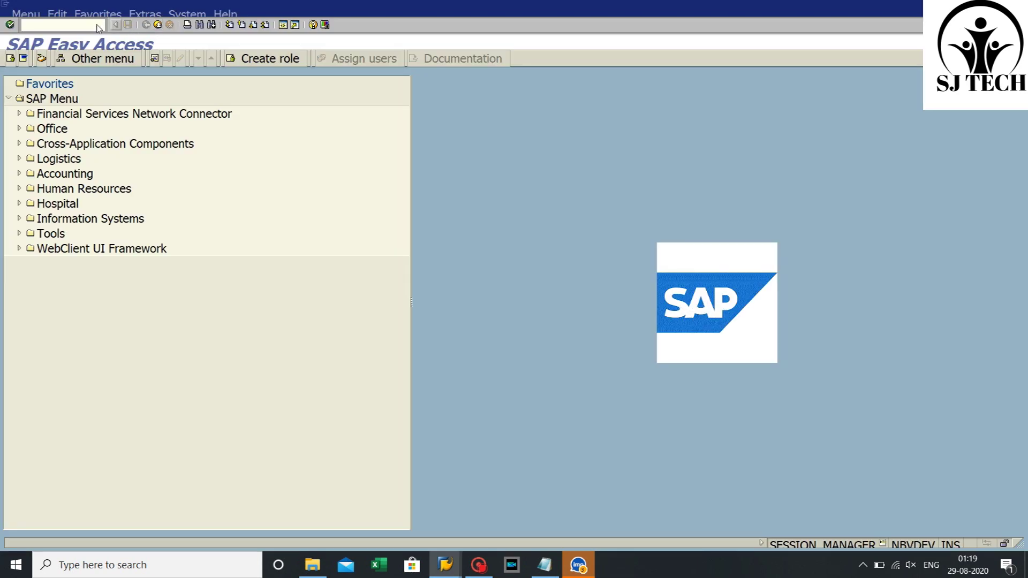
Start transaction MM01 again and open Basic Data 1 for another %ROH raw material with the preselected views and organizational levels
{"action": "left_click", "coordinate": [98, 28]}
{"action": "left_click", "coordinate": [68, 43]}
{"action": "left_click", "coordinate": [10, 24]}
{"action": "key", "text": "Return"}
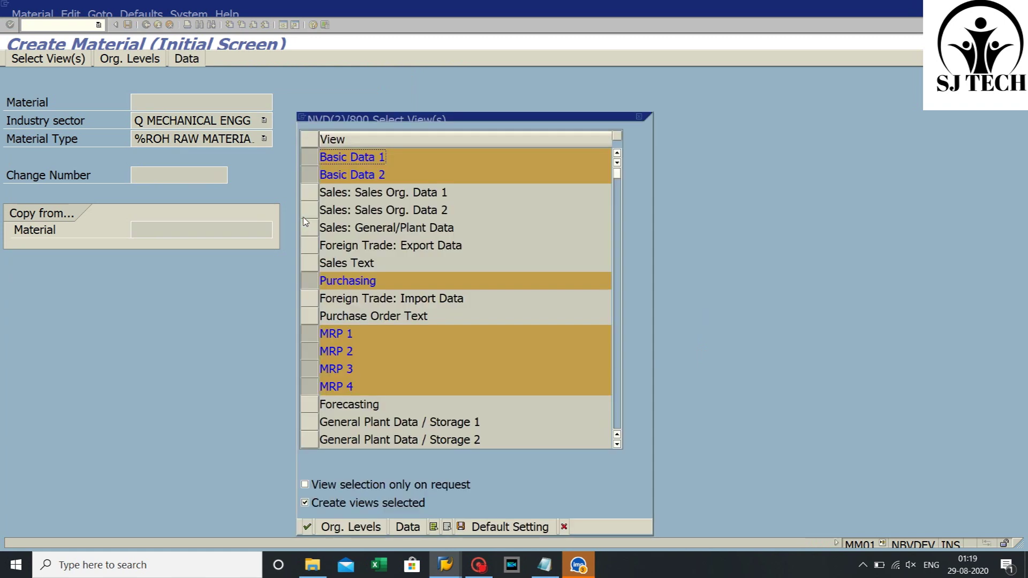
{"action": "left_click", "coordinate": [307, 526]}
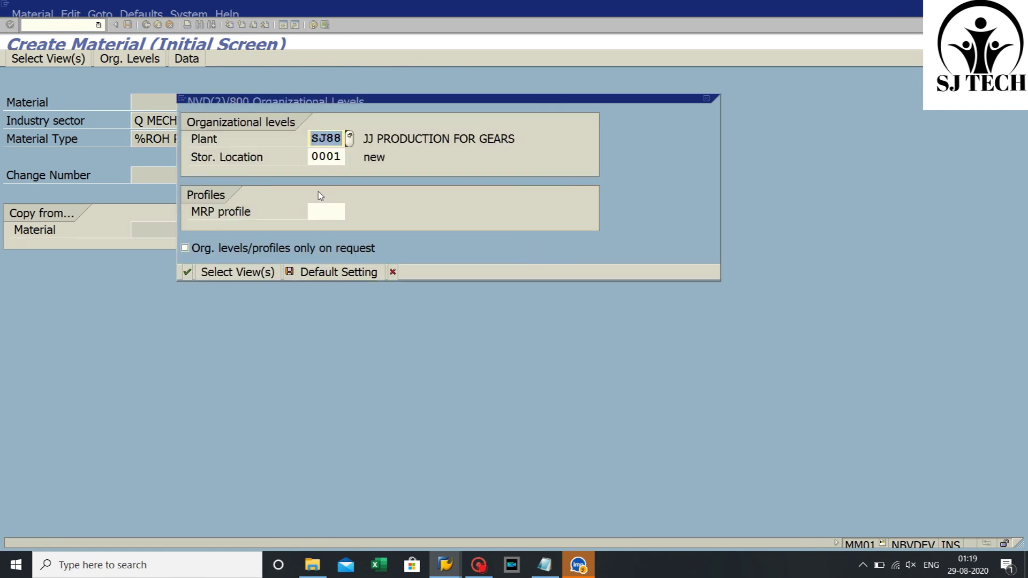
{"action": "left_click", "coordinate": [187, 273]}
Copy the screen field name MARA-BRGEW of Gross Weight from the technical information in its field help
{"action": "left_click", "coordinate": [188, 357]}
{"action": "left_click", "coordinate": [190, 376]}
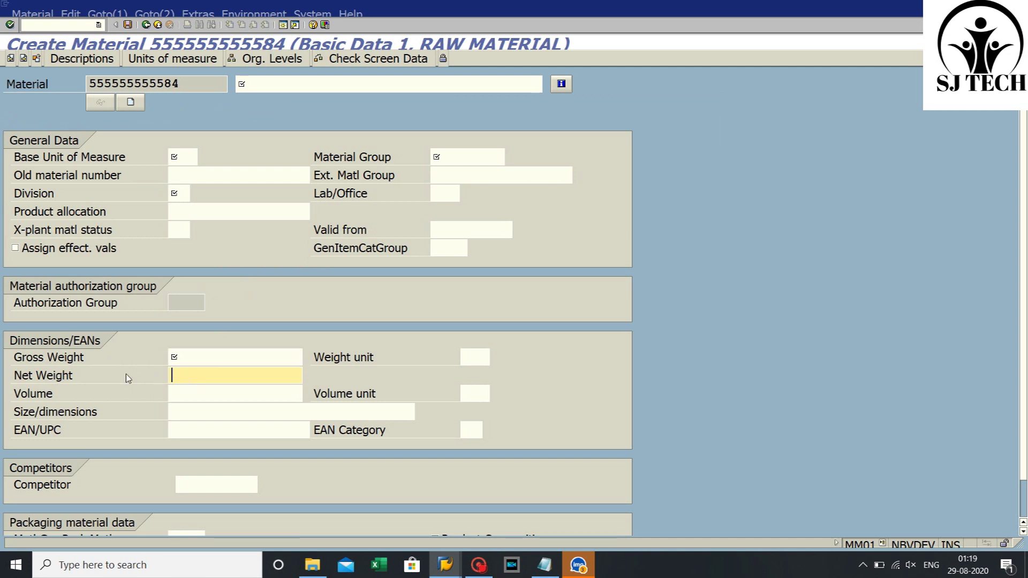
{"action": "left_click", "coordinate": [194, 356]}
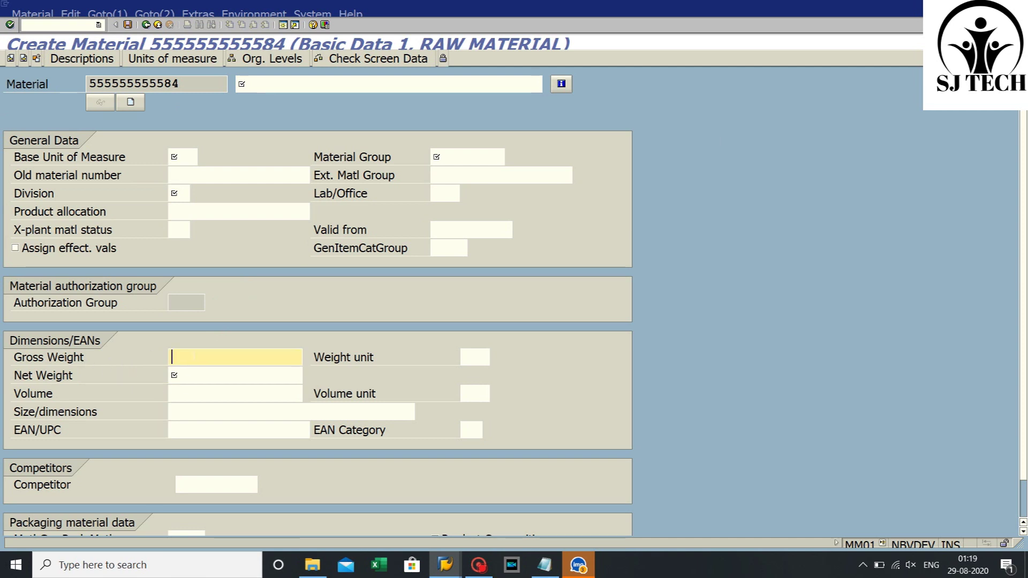
{"action": "key", "text": "F1"}
{"action": "left_click", "coordinate": [291, 431]}
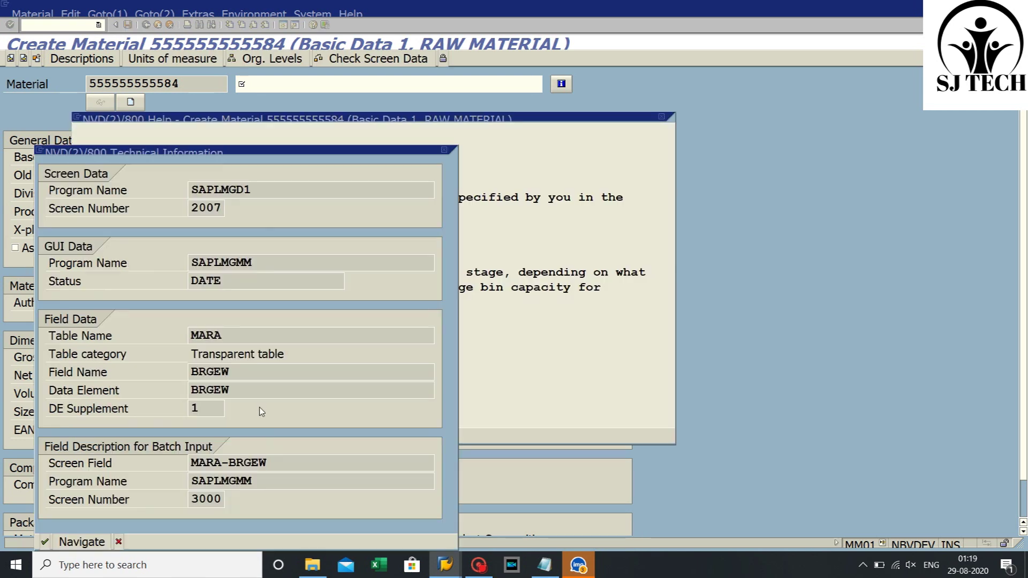
{"action": "left_click_drag", "start_coordinate": [277, 461], "coordinate": [192, 462]}
{"action": "key", "text": "ctrl+c"}
Close the Gross Weight help windows and exit the new material without saving
{"action": "left_click", "coordinate": [444, 150]}
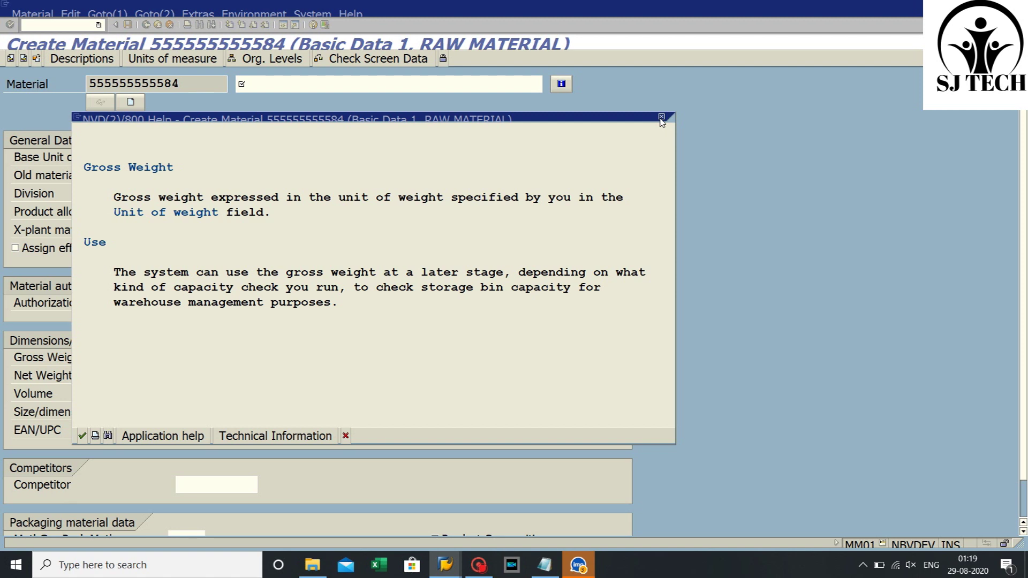
{"action": "left_click", "coordinate": [662, 117]}
{"action": "left_click", "coordinate": [157, 25]}
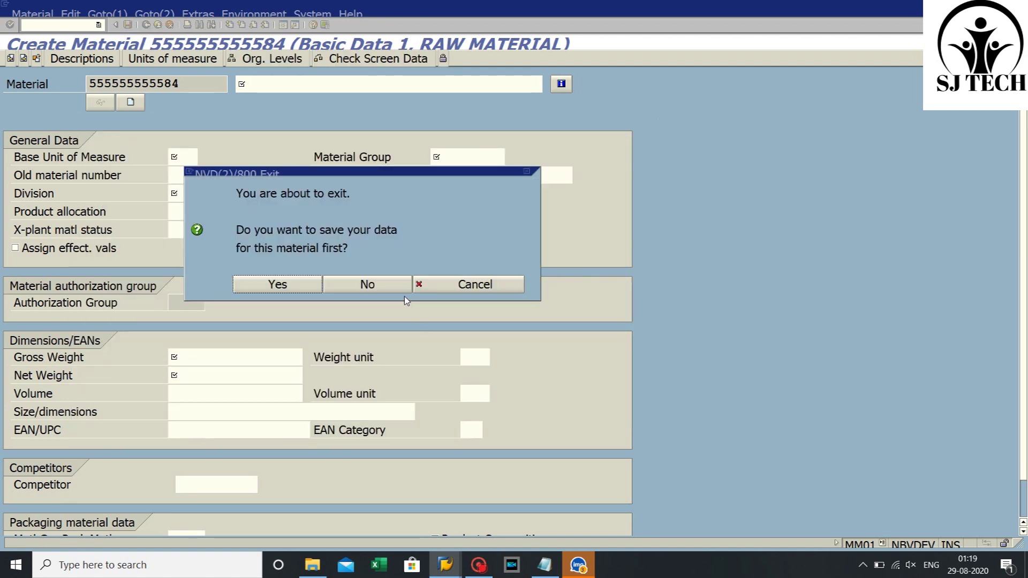
{"action": "left_click", "coordinate": [384, 285]}
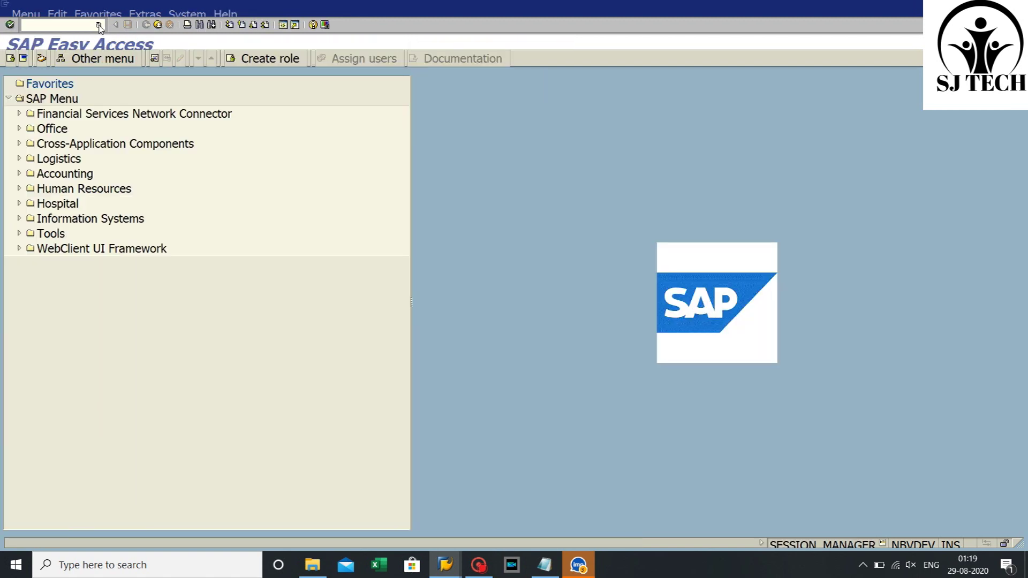
Run transaction SPRO from the main menu and display the customizing implementation guide
{"action": "left_click", "coordinate": [98, 26]}
{"action": "left_click", "coordinate": [72, 45]}
{"action": "key", "text": "Return"}
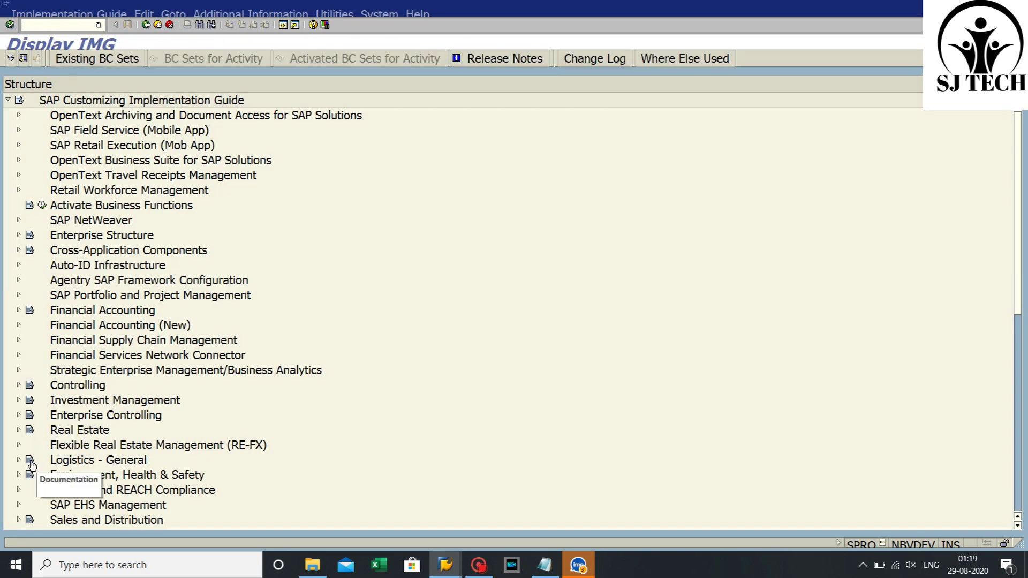
Open the activity Assign Fields to Field Selection Groups under Logistics - General, Material Master, Field Selection
{"action": "left_click", "coordinate": [18, 460]}
{"action": "left_click", "coordinate": [76, 148]}
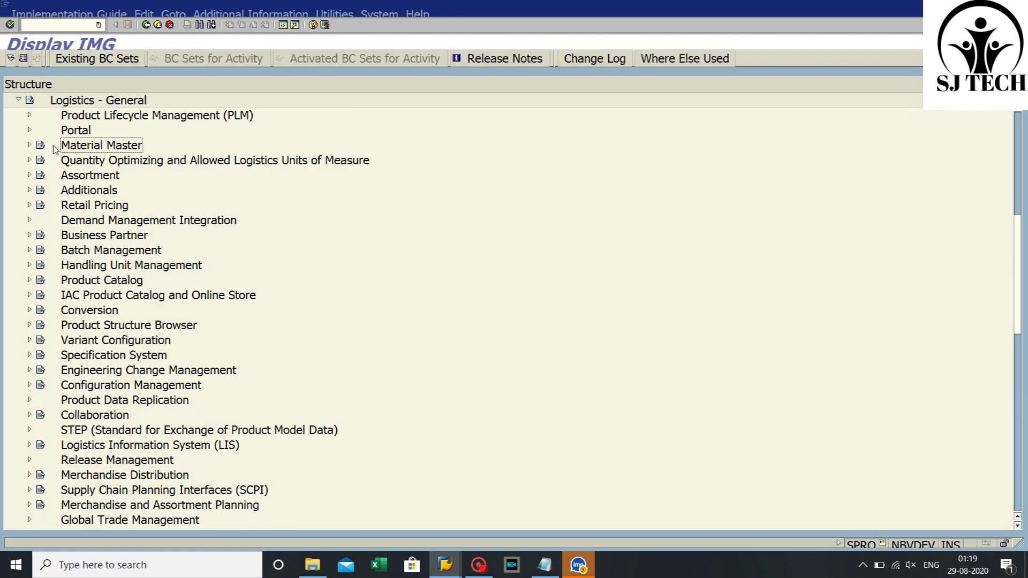
{"action": "left_click", "coordinate": [28, 145]}
{"action": "left_click", "coordinate": [63, 180]}
{"action": "left_click", "coordinate": [40, 175]}
{"action": "left_click", "coordinate": [84, 193]}
{"action": "left_click", "coordinate": [74, 190]}
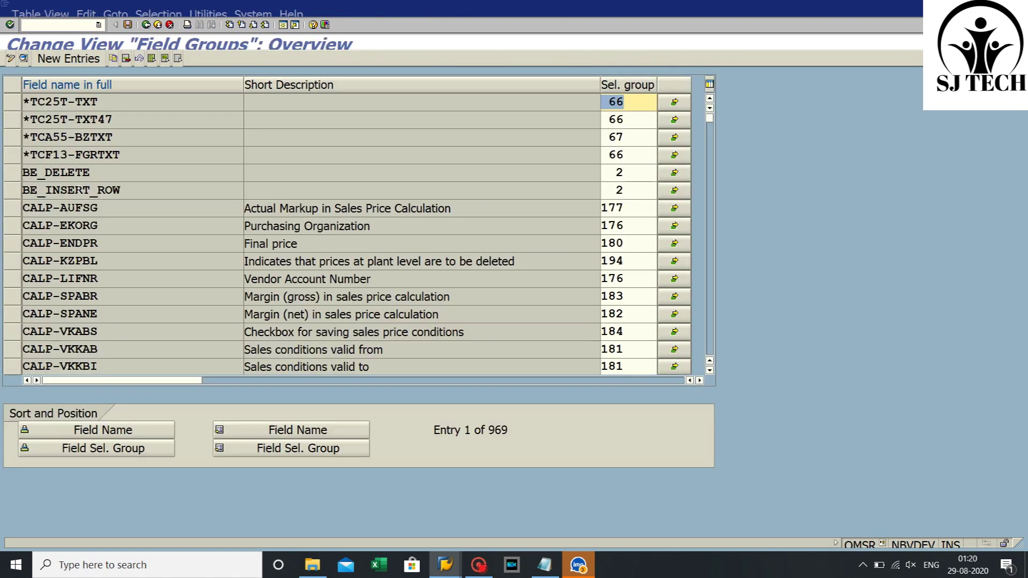
Find the copied field name MARA-BRGEW in the field groups and open the field selection details for Gross Weight
{"action": "left_click", "coordinate": [308, 430]}
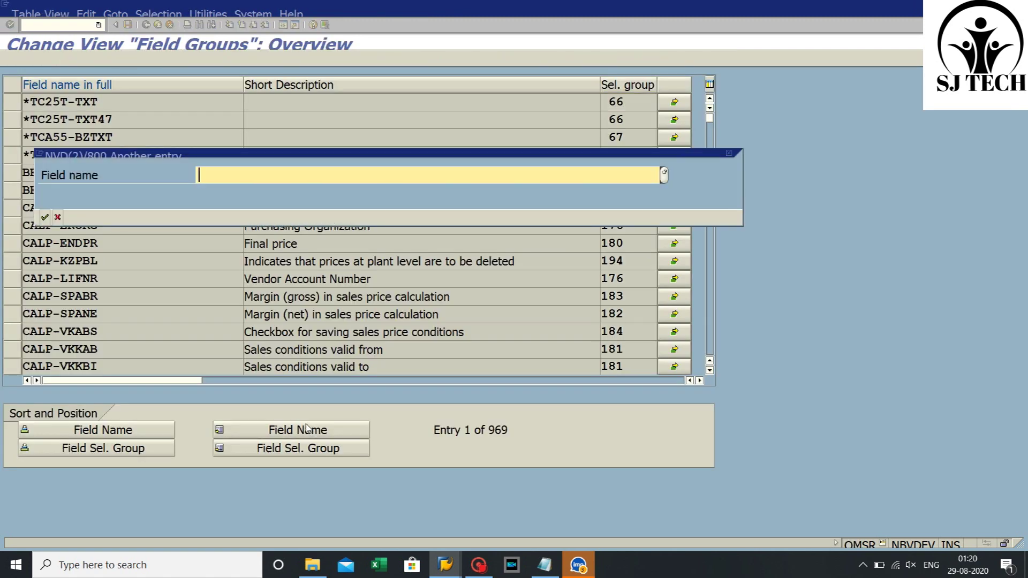
{"action": "key", "text": "ctrl+v"}
{"action": "left_click", "coordinate": [44, 217]}
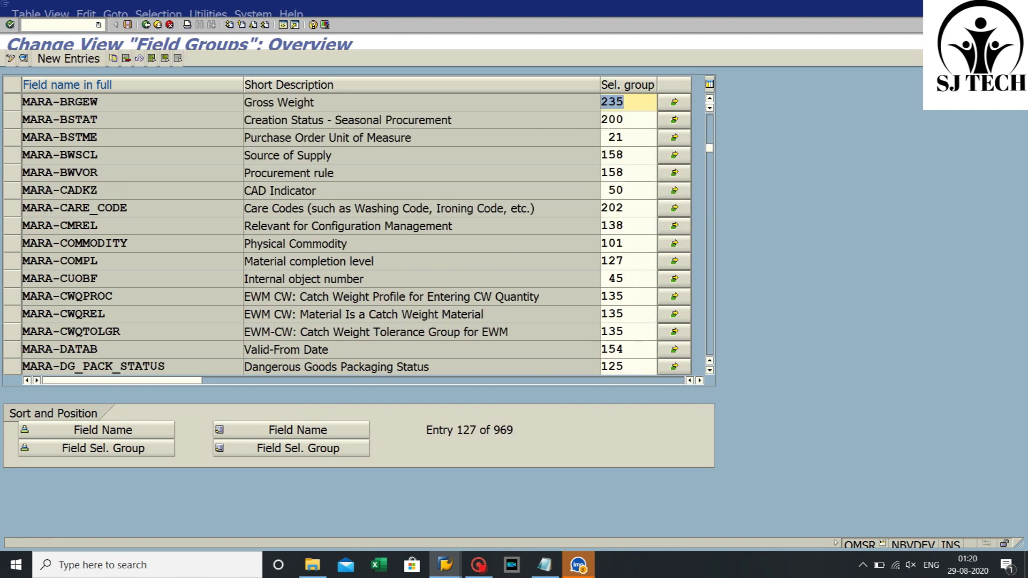
{"action": "left_click", "coordinate": [16, 108]}
{"action": "left_click", "coordinate": [671, 101]}
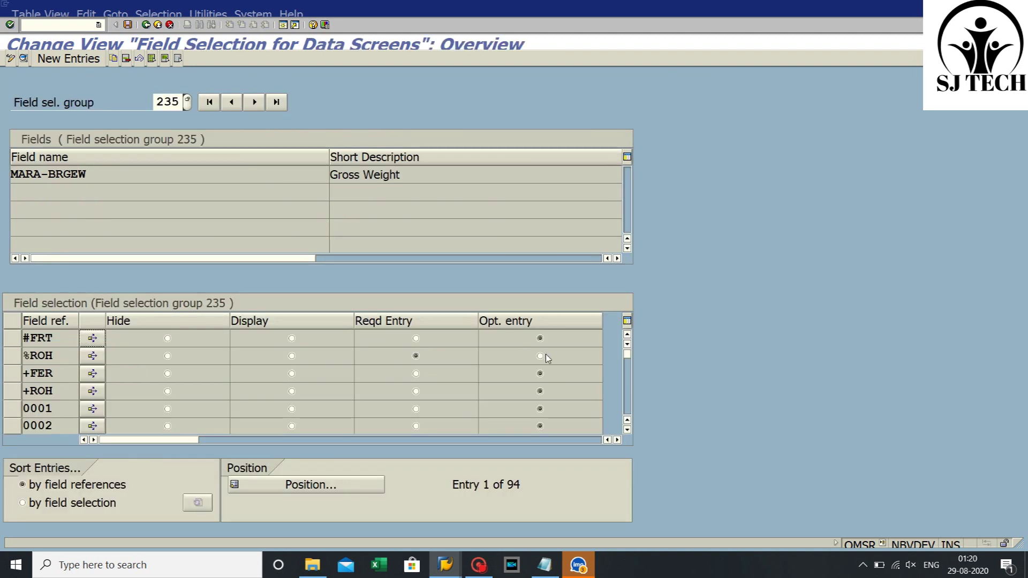
Locate field reference %ROH in the Gross Weight selection group, set it to optional entry and save
{"action": "left_click", "coordinate": [315, 485]}
{"action": "left_click", "coordinate": [213, 175]}
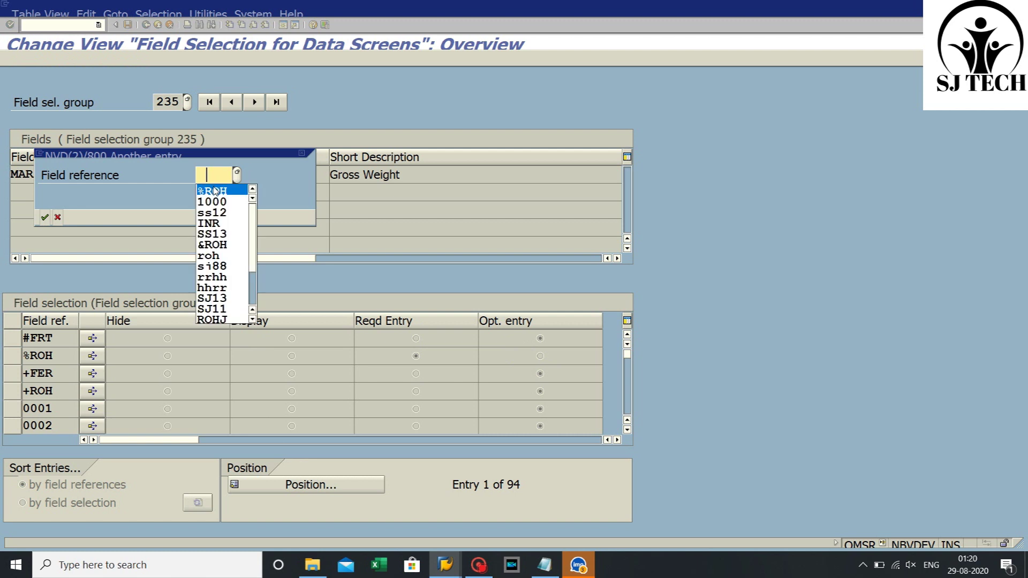
{"action": "left_click", "coordinate": [215, 191]}
{"action": "left_click", "coordinate": [44, 217]}
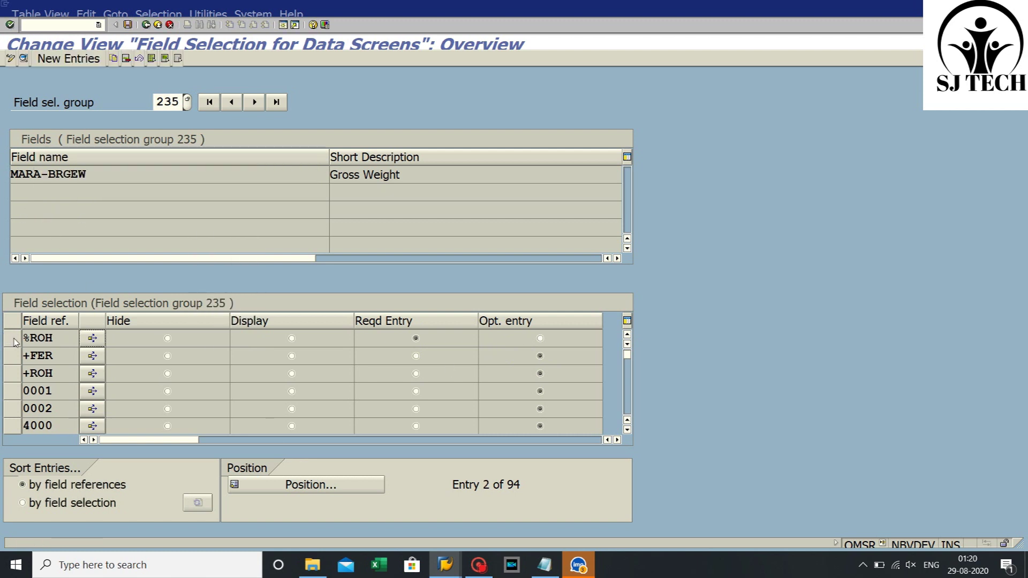
{"action": "left_click", "coordinate": [540, 339]}
{"action": "left_click", "coordinate": [128, 25]}
{"action": "left_click", "coordinate": [45, 217]}
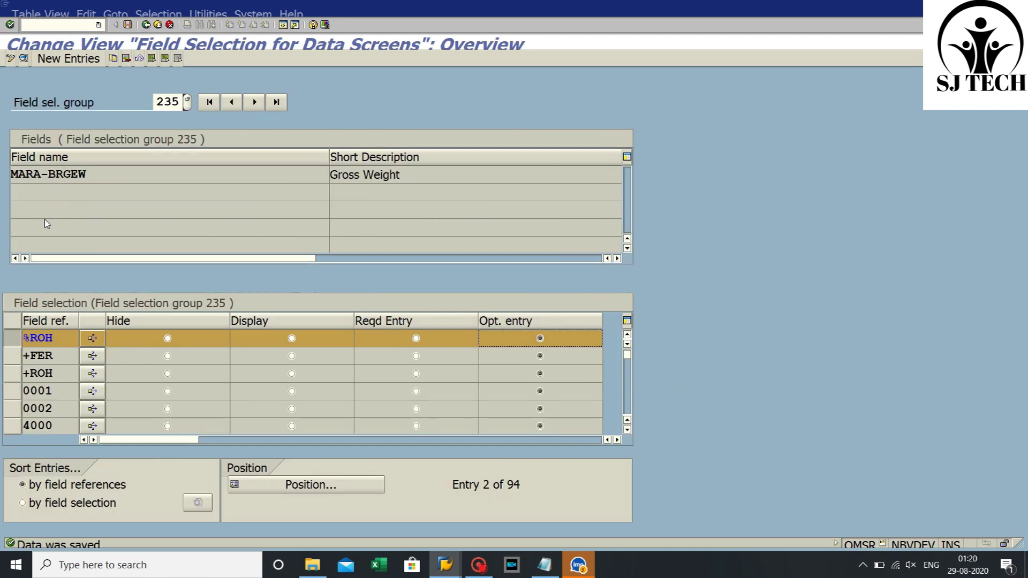
Return to the field groups overview, clear the selection group assigned to MARA-BRGEW and save
{"action": "left_click", "coordinate": [146, 25]}
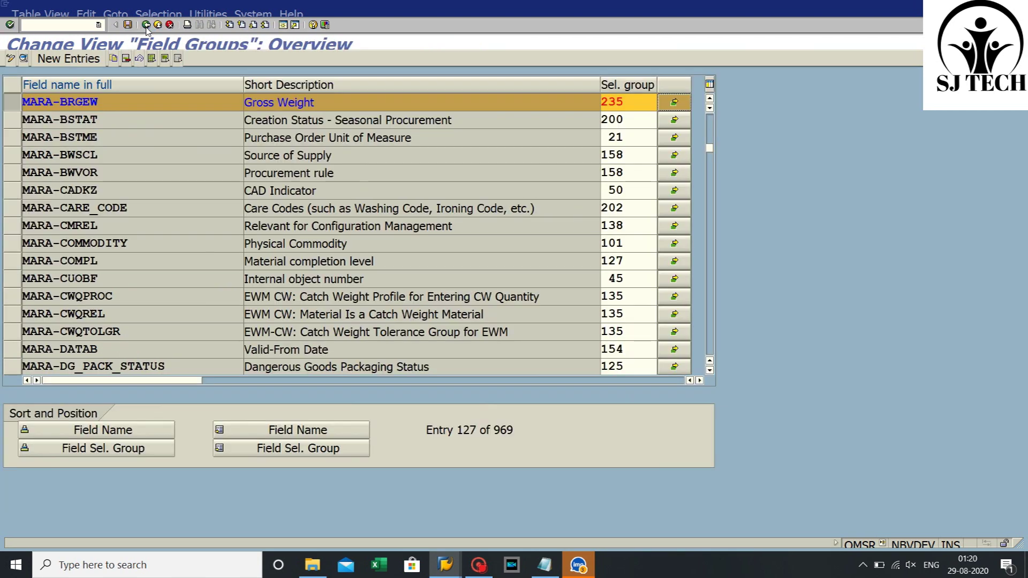
{"action": "left_click", "coordinate": [624, 101]}
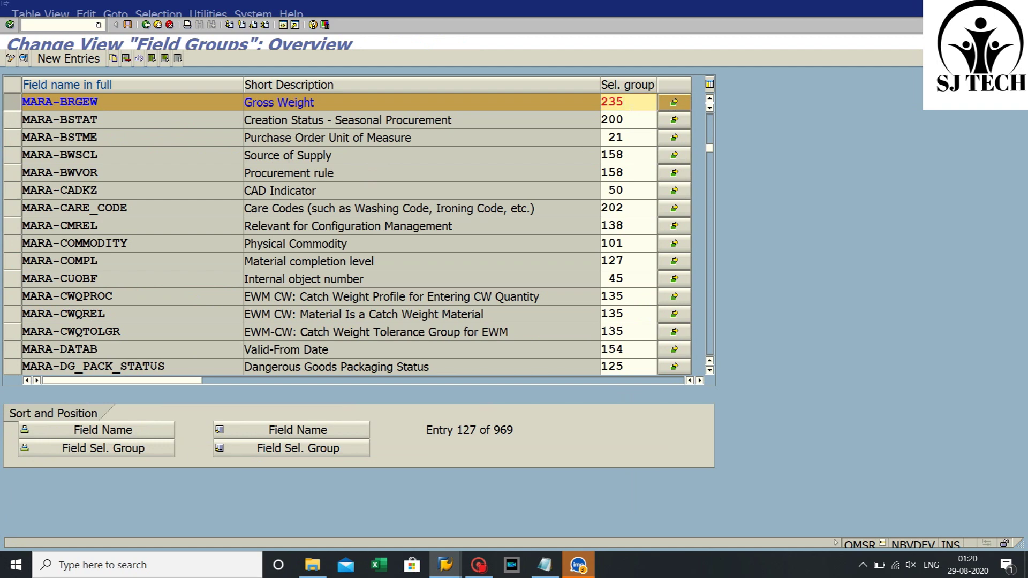
{"action": "key", "text": "BackSpace"}
{"action": "key", "text": "BackSpace"}
{"action": "key", "text": "BackSpace"}
{"action": "left_click", "coordinate": [128, 25]}
{"action": "left_click", "coordinate": [47, 213]}
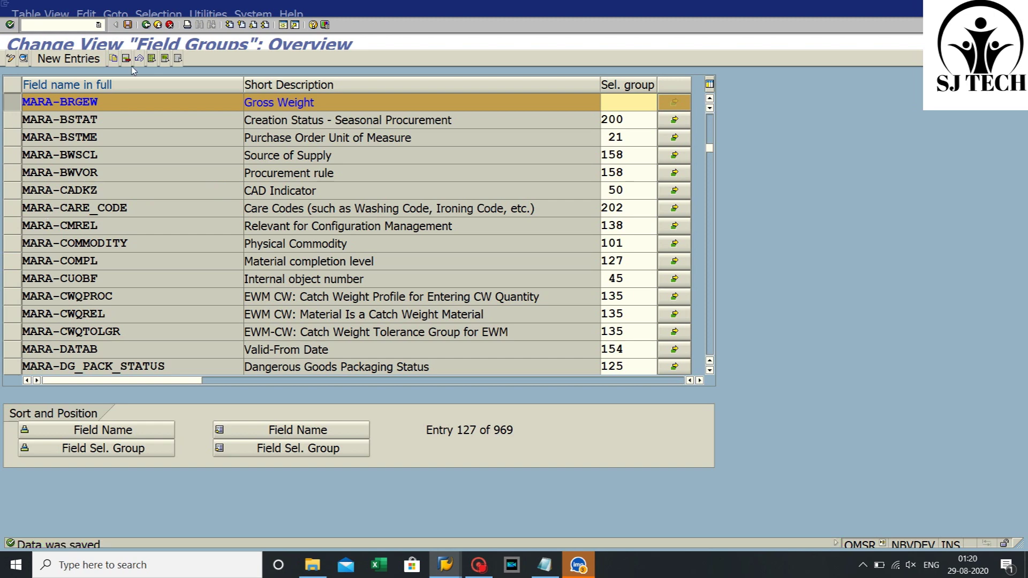
Exit the field groups and the implementation guide back to the SAP Easy Access menu
{"action": "left_click", "coordinate": [146, 25]}
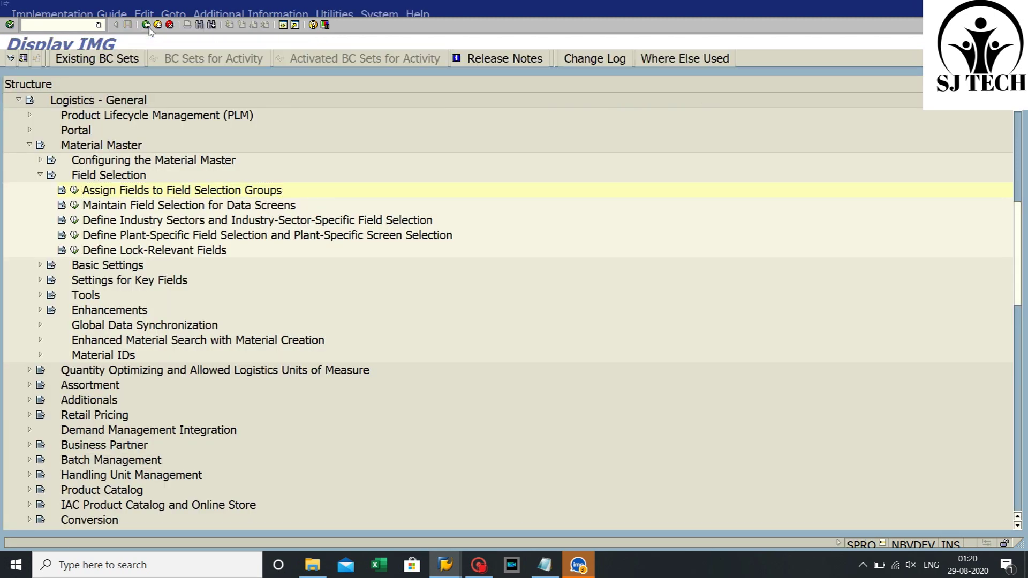
{"action": "left_click", "coordinate": [147, 25]}
{"action": "left_click", "coordinate": [147, 25]}
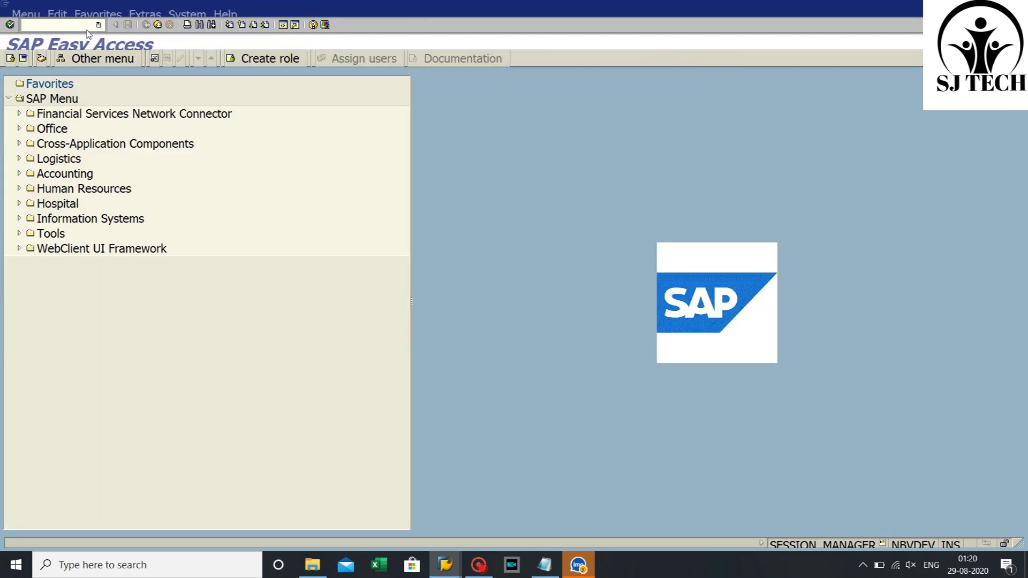
Start transaction MM01 and open Basic Data 1 for a new %ROH raw material with the preselected views and organizational levels
{"action": "left_click", "coordinate": [98, 25]}
{"action": "left_click", "coordinate": [76, 49]}
{"action": "left_click", "coordinate": [10, 25]}
{"action": "key", "text": "Return"}
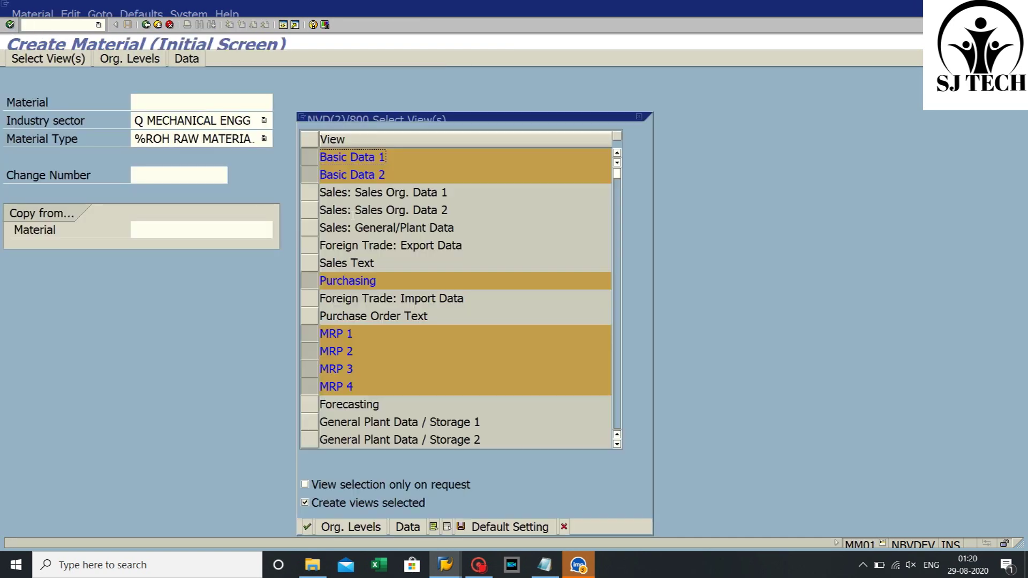
{"action": "left_click", "coordinate": [307, 527]}
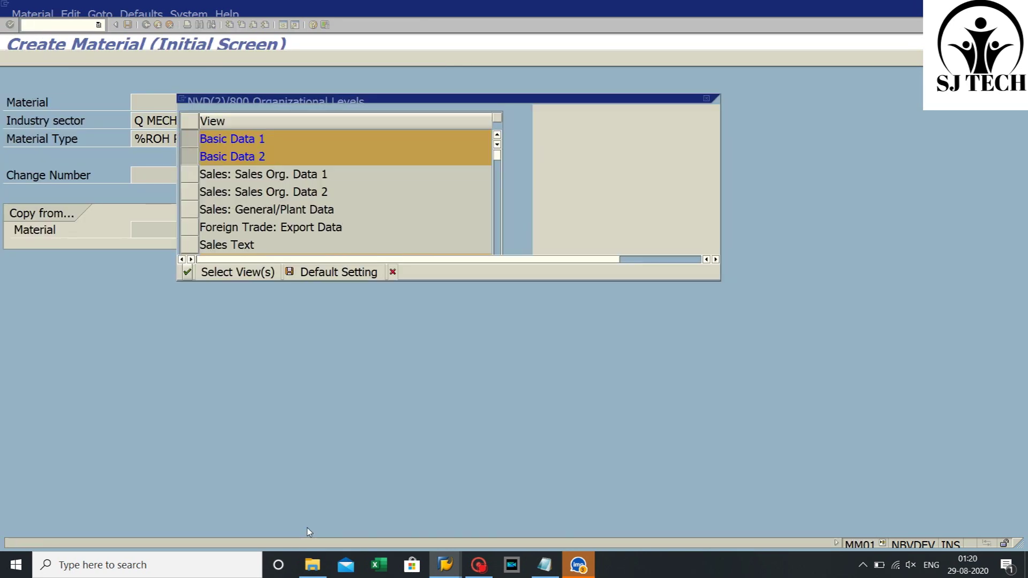
{"action": "left_click", "coordinate": [187, 273]}
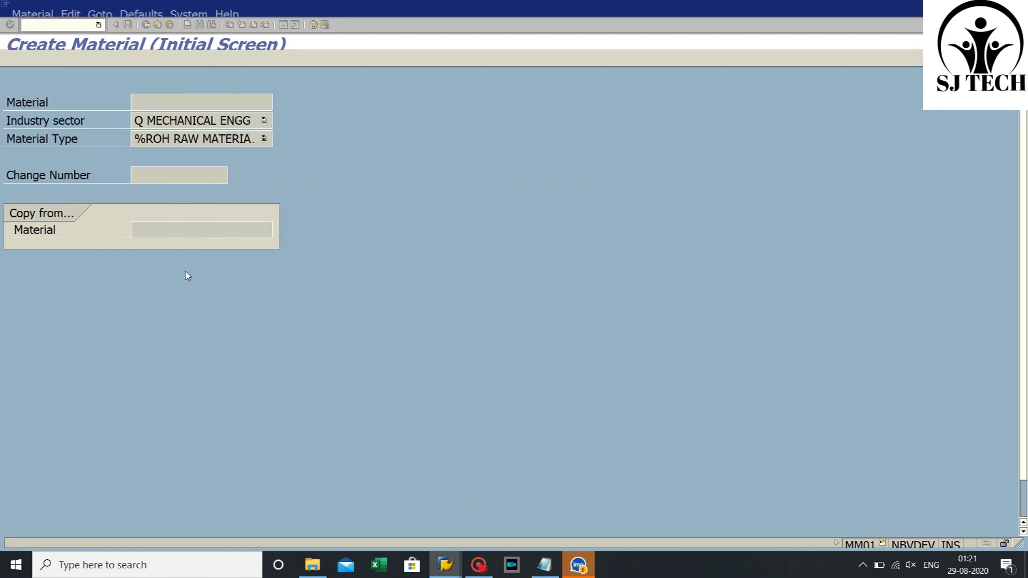
Check the Gross Weight and Net Weight fields and copy Net Weight's screen field name MARA-NTGEW from its technical information
{"action": "left_click", "coordinate": [63, 358]}
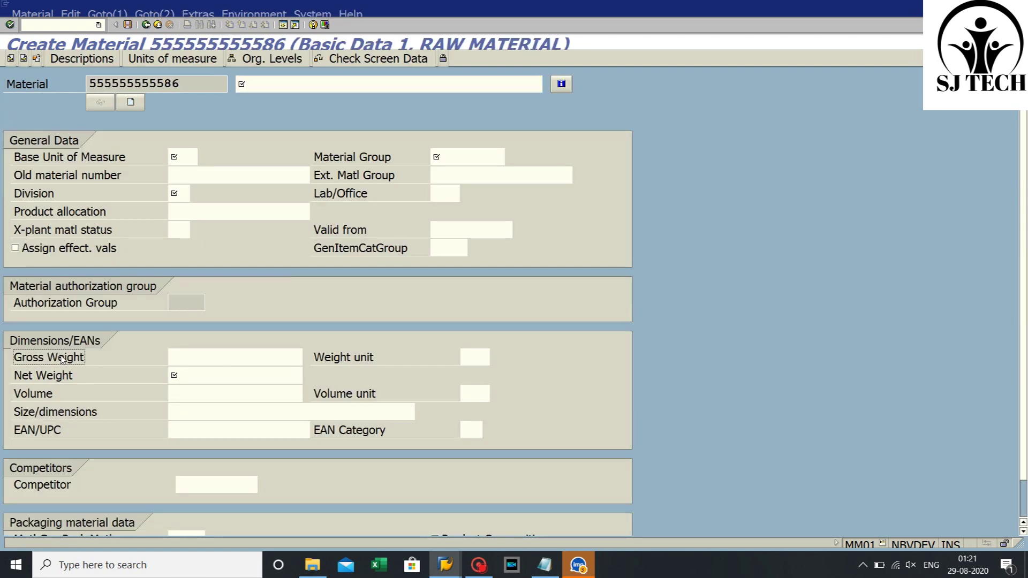
{"action": "left_click", "coordinate": [62, 377]}
{"action": "left_click", "coordinate": [215, 376]}
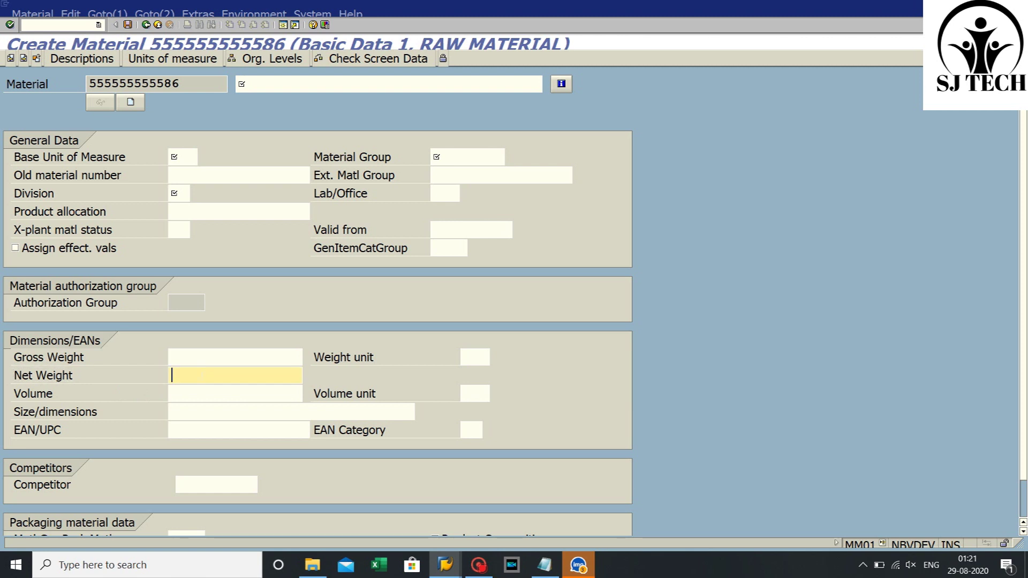
{"action": "left_click", "coordinate": [214, 357]}
{"action": "left_click", "coordinate": [227, 376]}
{"action": "key", "text": "F1"}
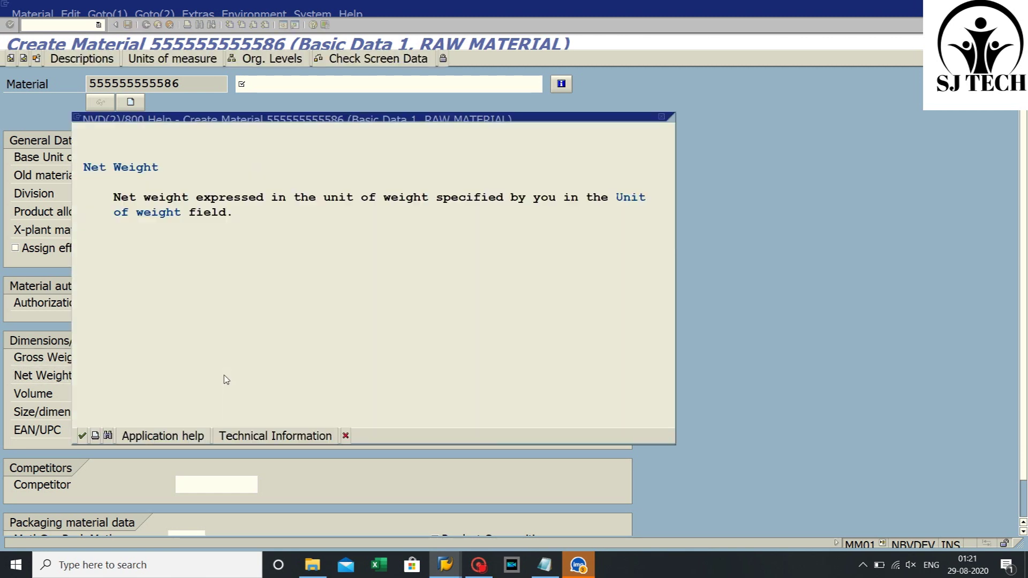
{"action": "left_click", "coordinate": [278, 439]}
{"action": "left_click_drag", "start_coordinate": [268, 462], "coordinate": [191, 464]}
{"action": "key", "text": "ctrl+c"}
{"action": "left_click", "coordinate": [192, 464]}
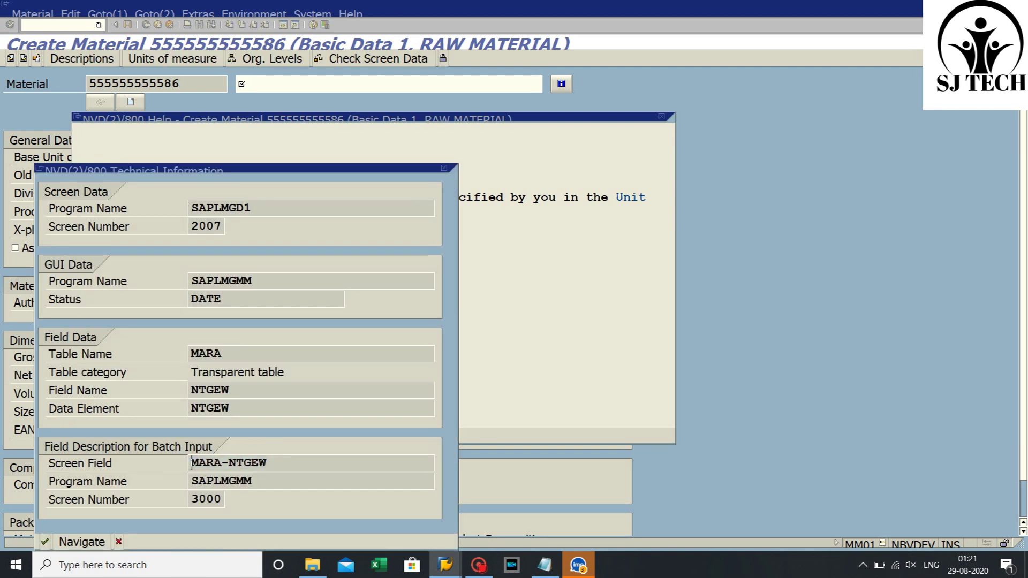
Close the Net Weight help windows and exit the new material without saving
{"action": "left_click", "coordinate": [443, 170]}
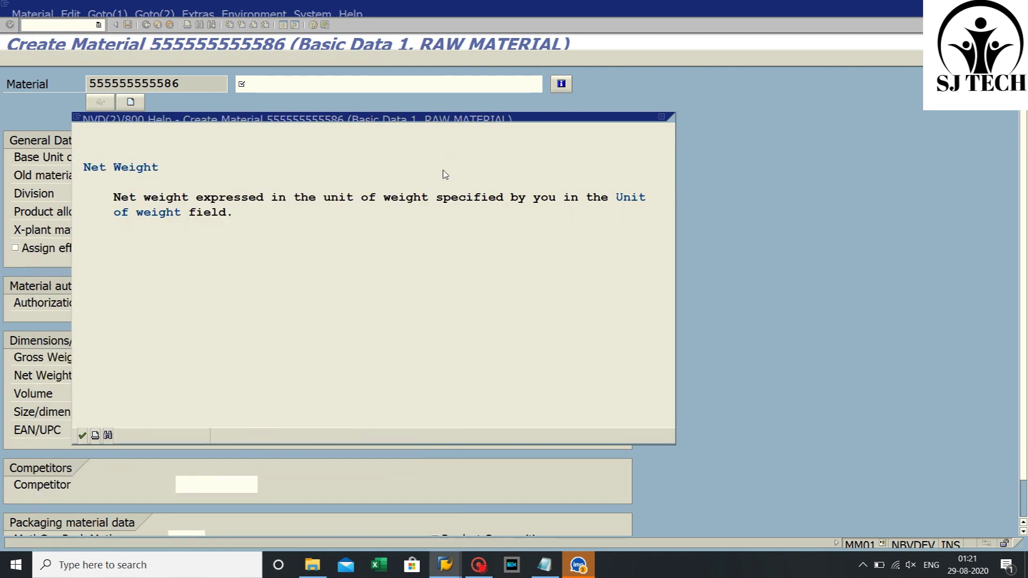
{"action": "left_click", "coordinate": [661, 117]}
{"action": "left_click", "coordinate": [157, 24]}
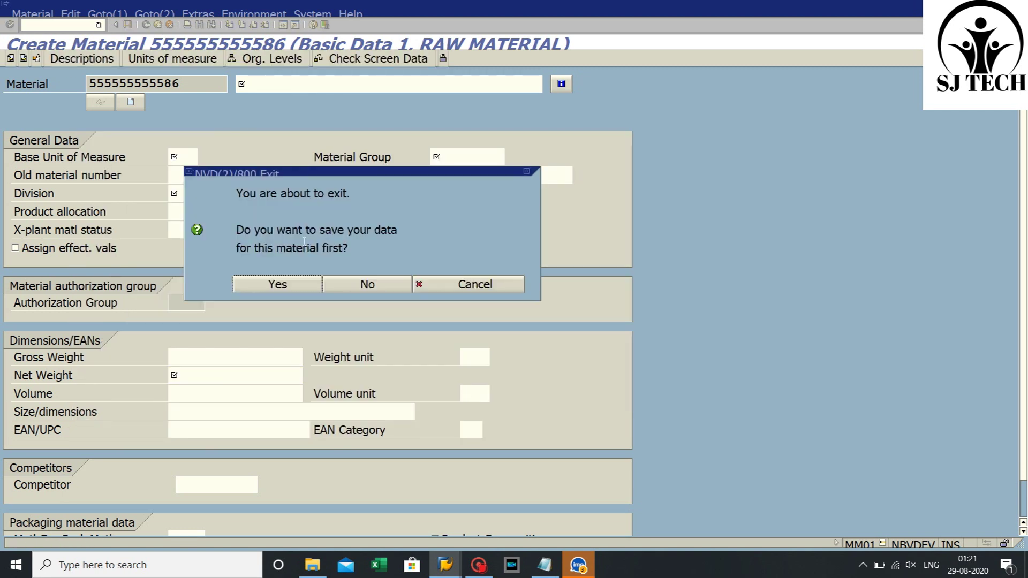
{"action": "left_click", "coordinate": [355, 287]}
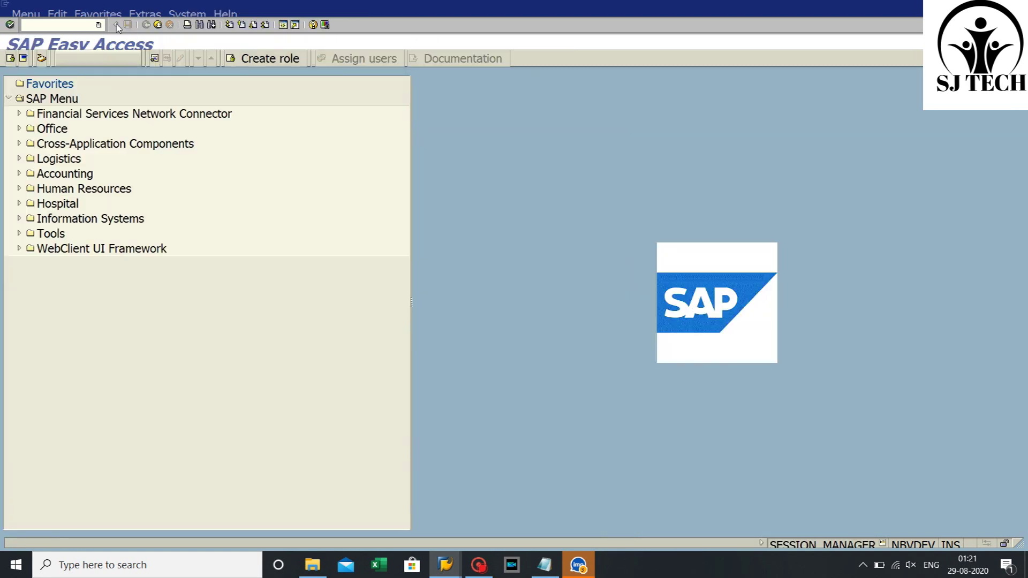
Run transaction SPRO and display the SAP Reference IMG
{"action": "left_click", "coordinate": [99, 25]}
{"action": "type", "text": "spro"}
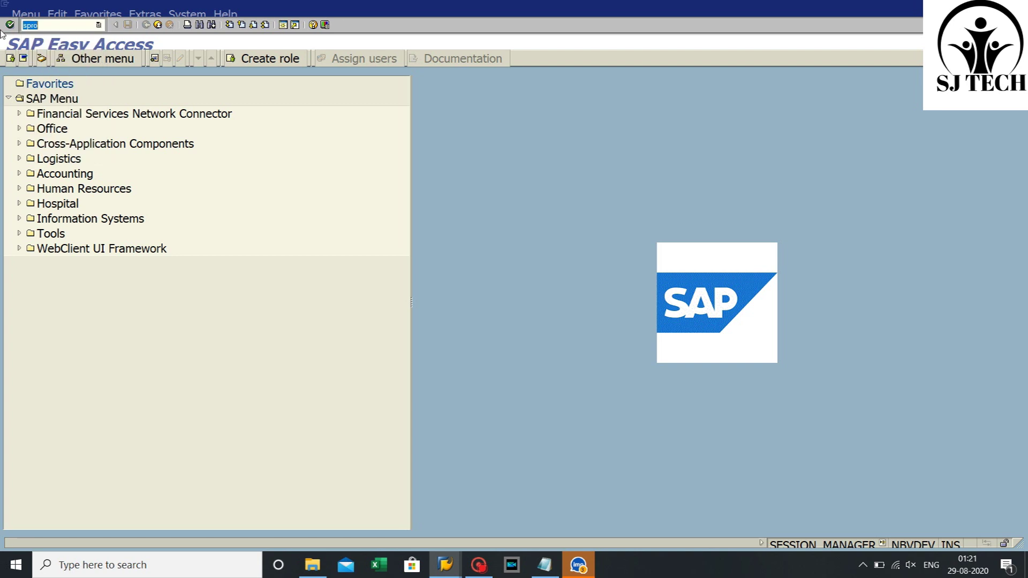
{"action": "left_click", "coordinate": [10, 25]}
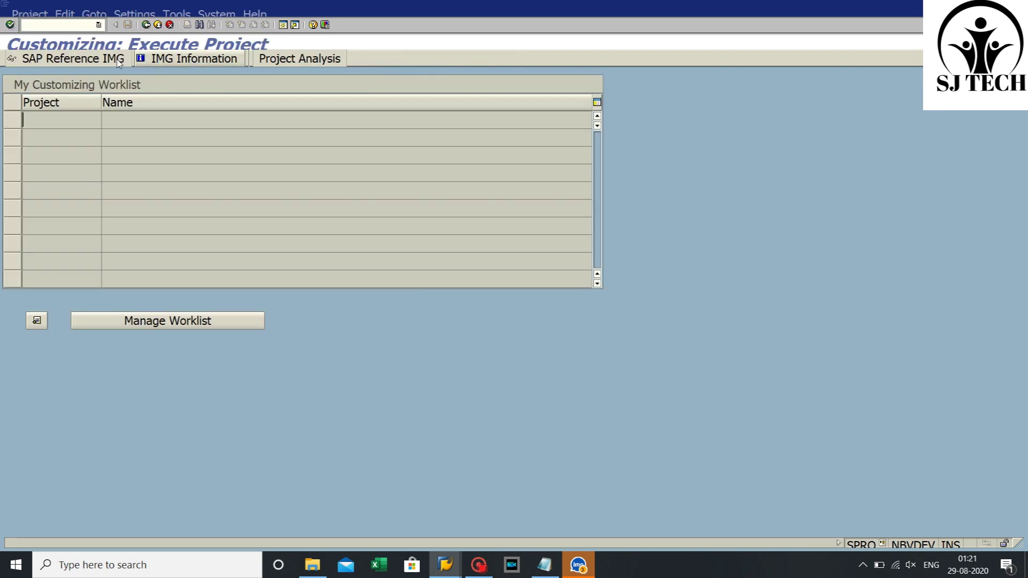
{"action": "left_click", "coordinate": [89, 59]}
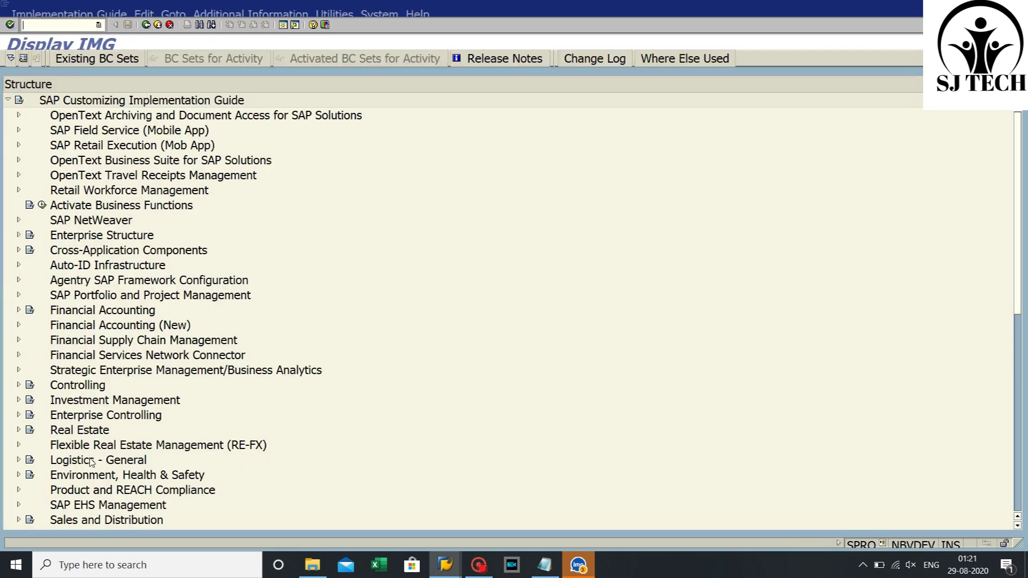
Expand Logistics - General, Material Master, Field Selection and execute Assign Fields to Field Selection Groups
{"action": "left_click", "coordinate": [18, 460]}
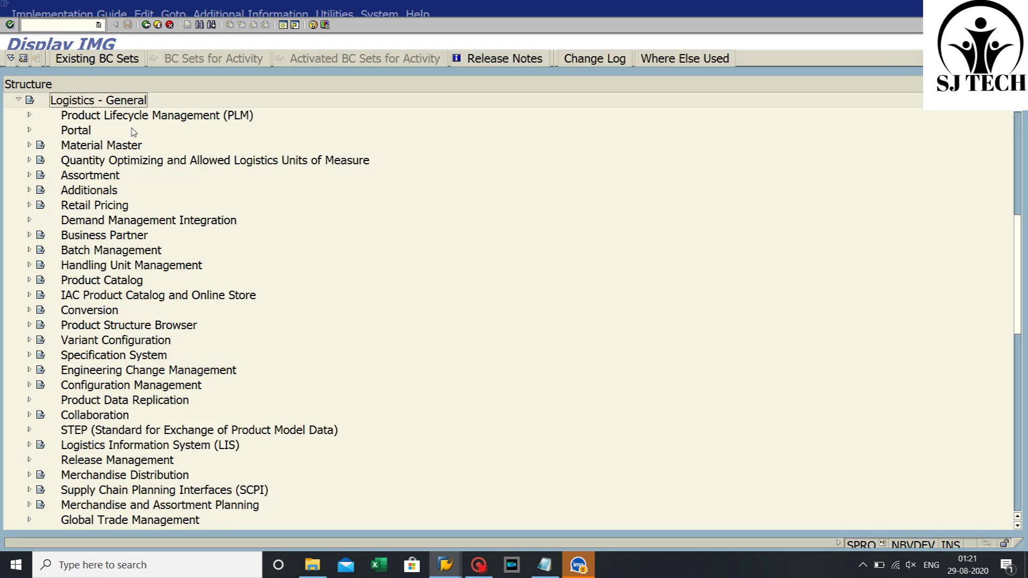
{"action": "double_click", "coordinate": [102, 146]}
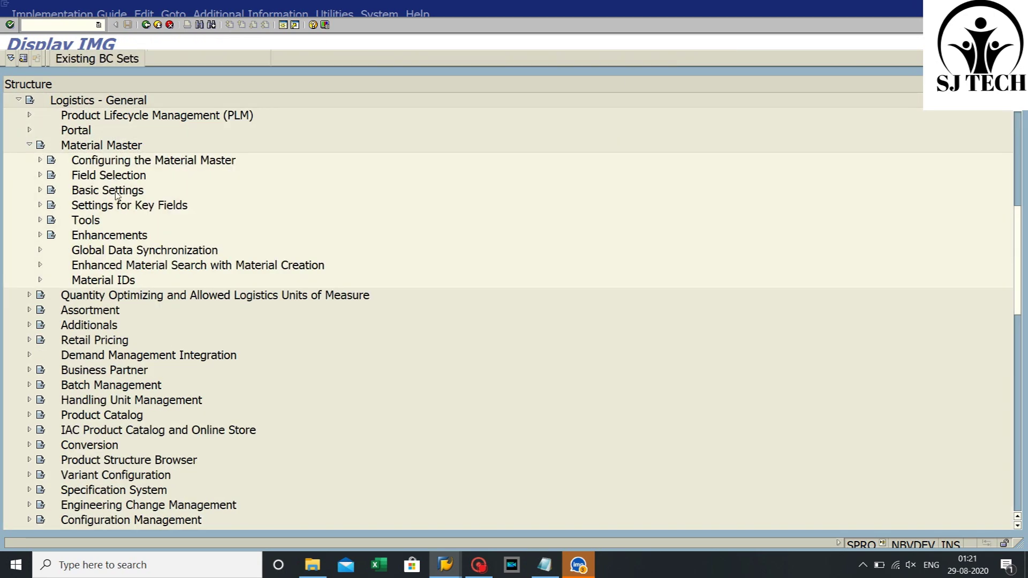
{"action": "double_click", "coordinate": [49, 176]}
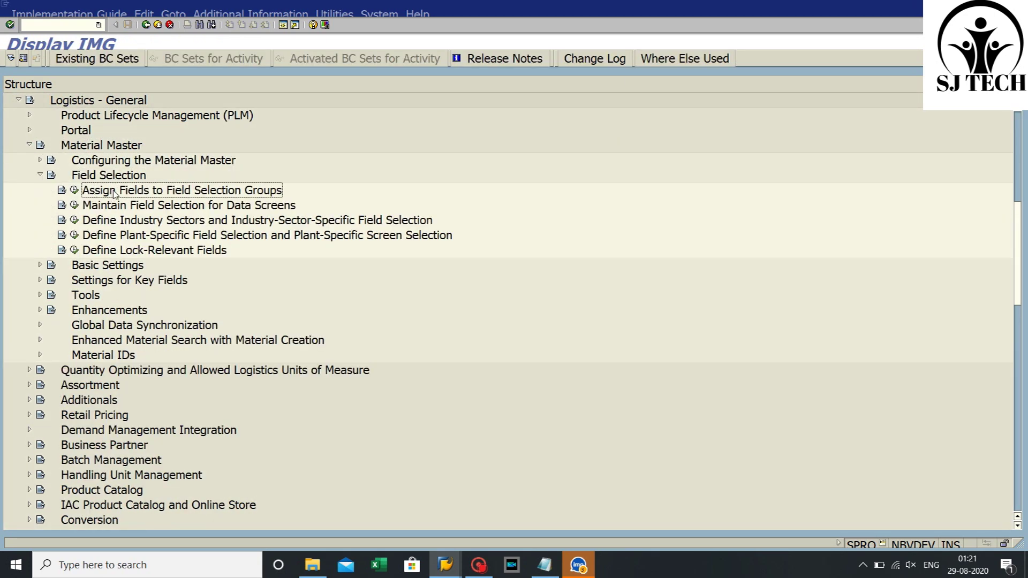
{"action": "left_click", "coordinate": [74, 190]}
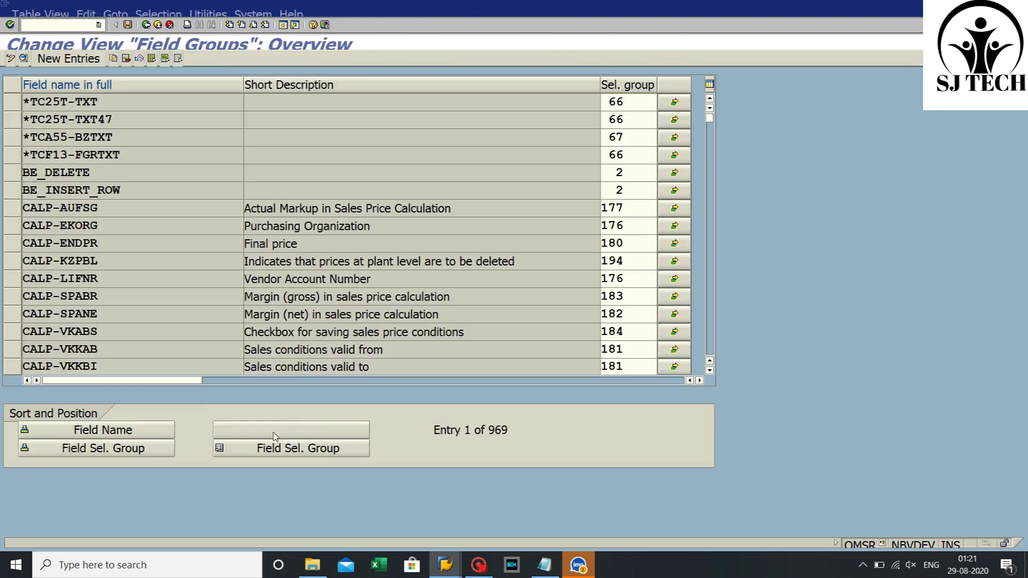
Find the copied field name MARA-NTGEW in the field groups and open the field selection details for Net Weight
{"action": "left_click", "coordinate": [274, 434]}
{"action": "key", "text": "ctrl+v"}
{"action": "left_click", "coordinate": [44, 217]}
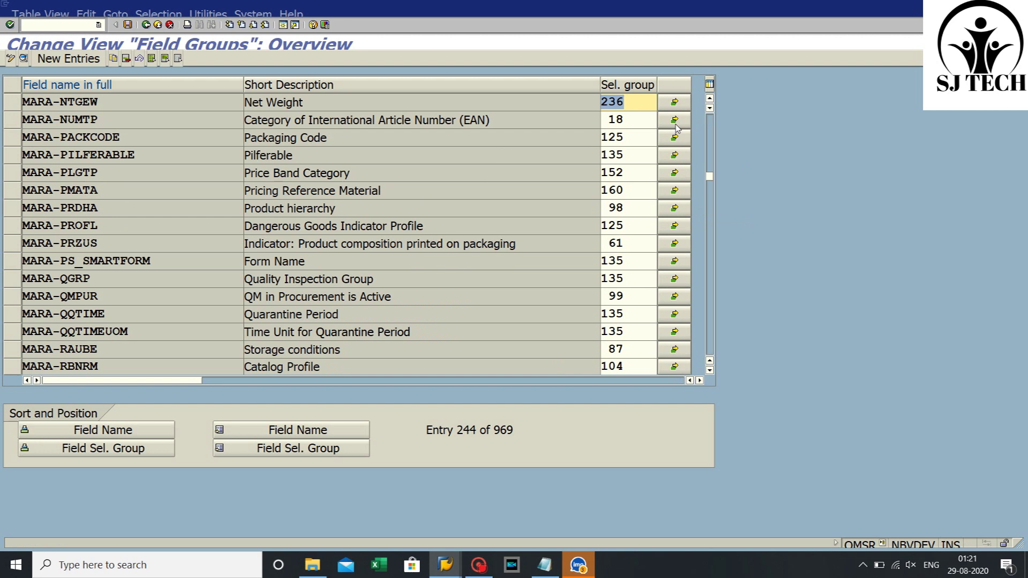
{"action": "left_click", "coordinate": [675, 102]}
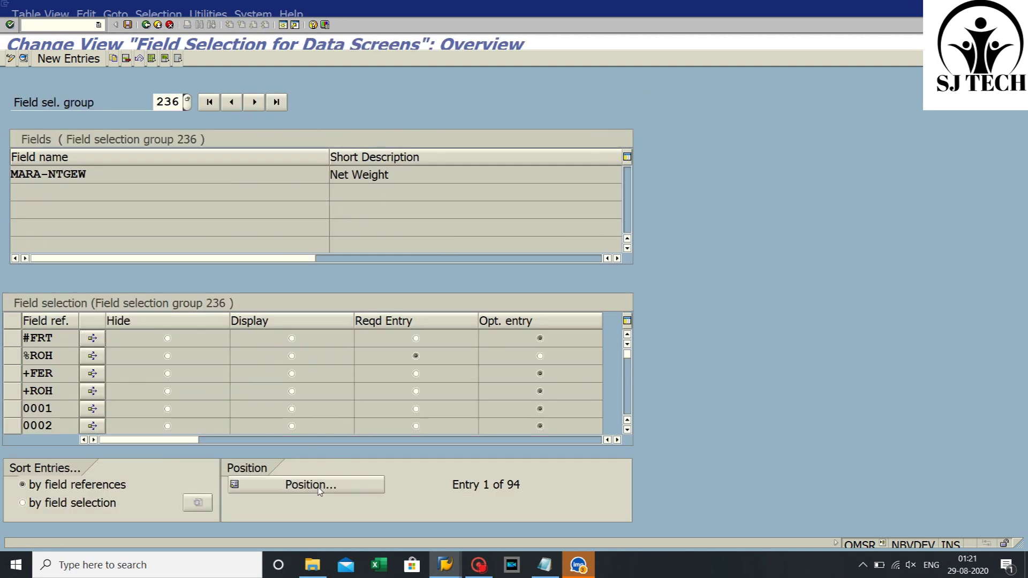
Locate field reference %ROH in the Net Weight selection group, set it to optional entry and save
{"action": "left_click", "coordinate": [316, 487]}
{"action": "left_click", "coordinate": [206, 175]}
{"action": "left_click", "coordinate": [209, 186]}
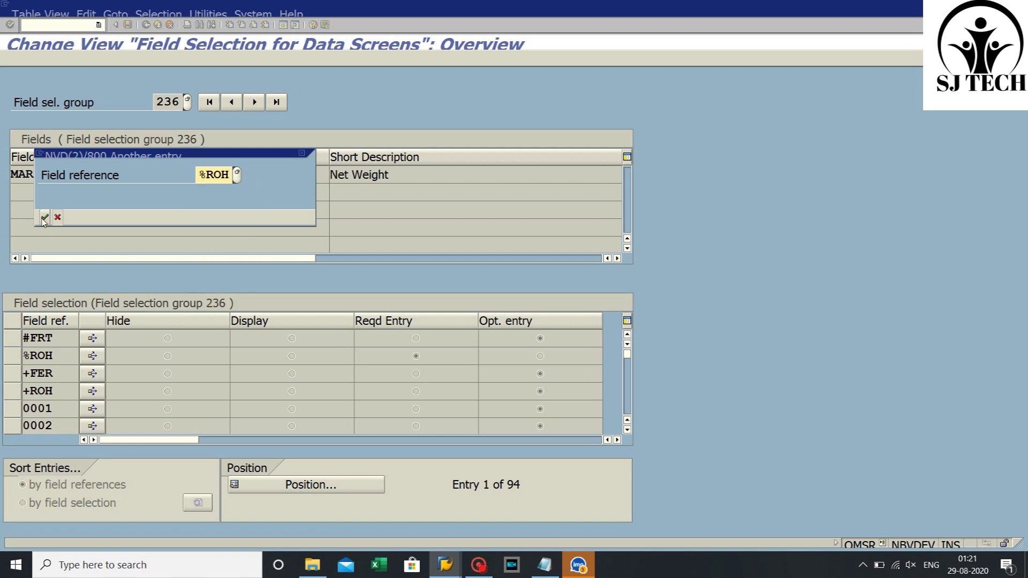
{"action": "key", "text": "Return"}
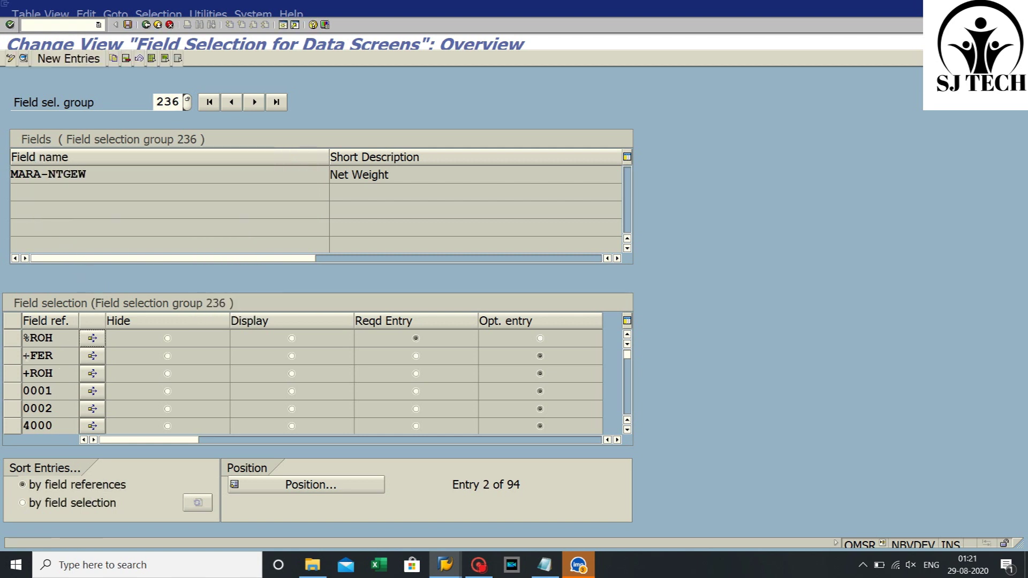
{"action": "left_click", "coordinate": [19, 342]}
{"action": "left_click", "coordinate": [540, 338]}
{"action": "left_click", "coordinate": [128, 25]}
{"action": "left_click", "coordinate": [44, 217]}
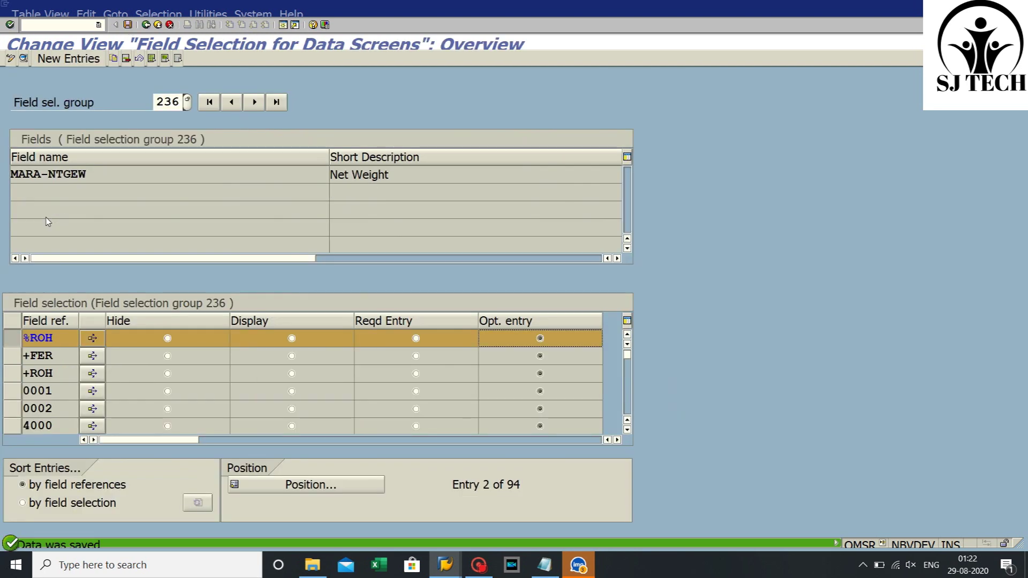
Return to the field groups overview, reassign MARA-NTGEW (Net Weight) to selection group 18 and save it under the proposed customizing request
{"action": "left_click", "coordinate": [145, 25]}
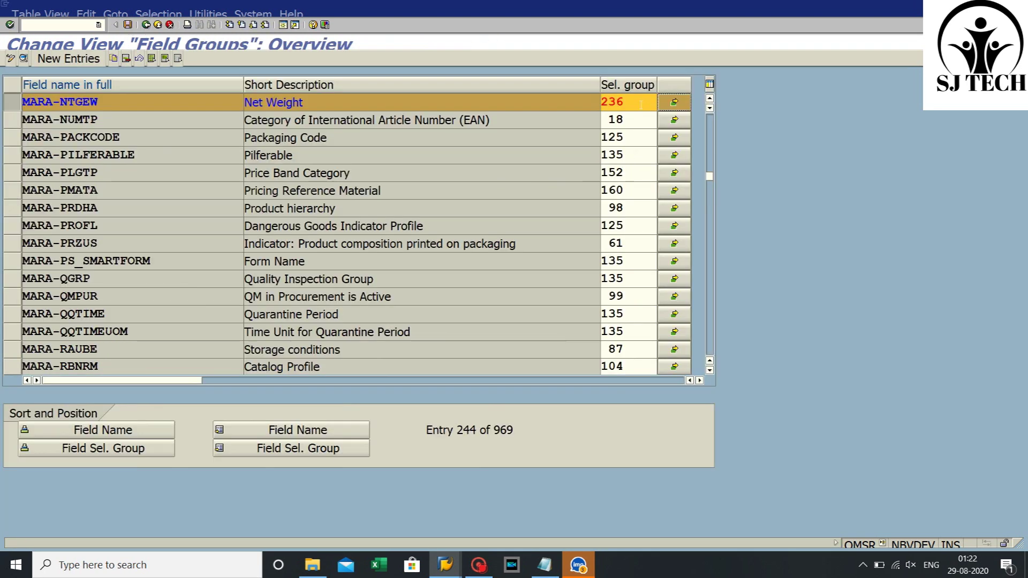
{"action": "key", "text": "BackSpace"}
{"action": "key", "text": "BackSpace"}
{"action": "key", "text": "BackSpace"}
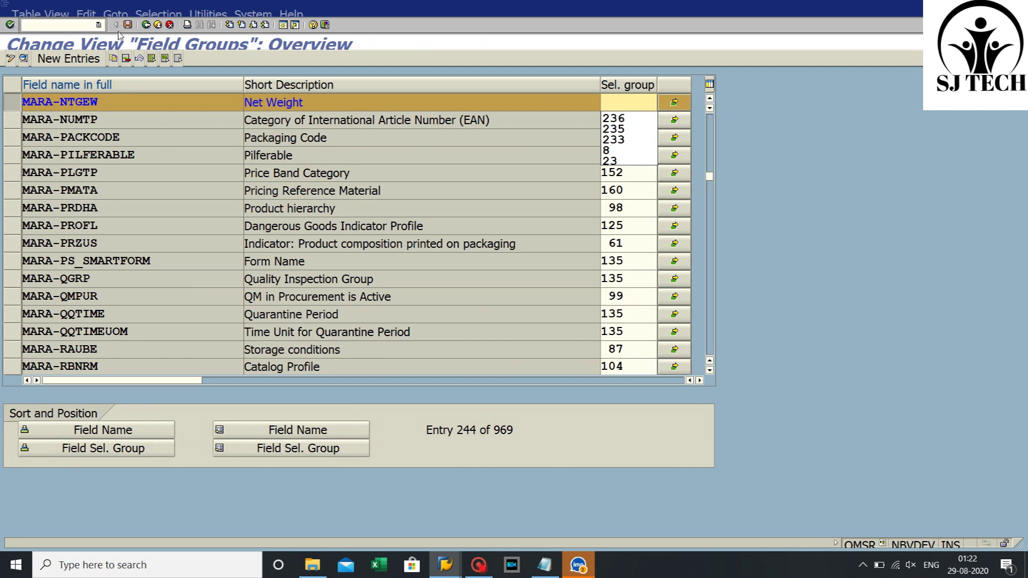
{"action": "type", "text": "18"}
{"action": "left_click", "coordinate": [127, 25]}
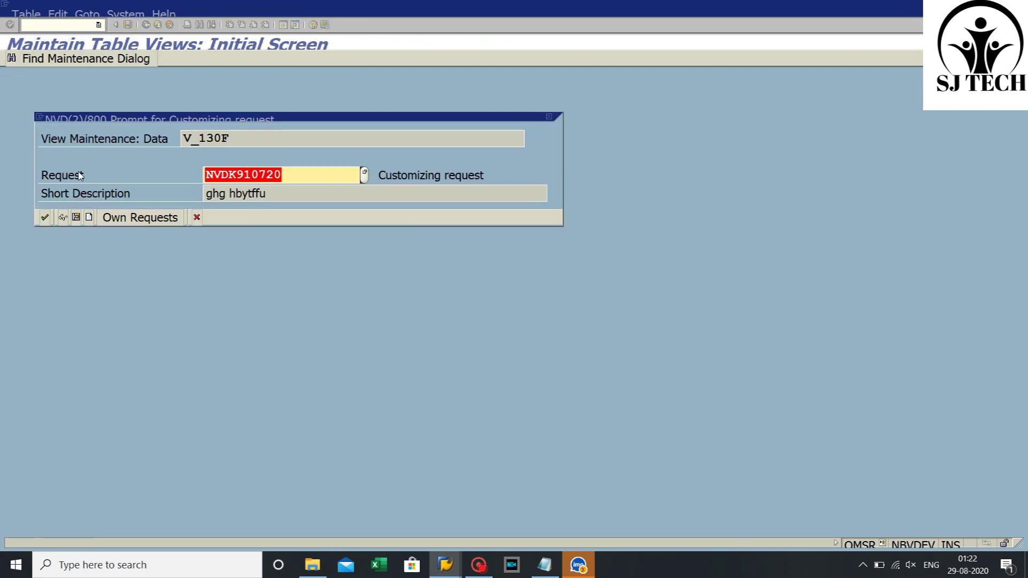
{"action": "left_click", "coordinate": [45, 217]}
Leave the field group customizing and the IMG, and start transaction MM01
{"action": "left_click", "coordinate": [147, 26]}
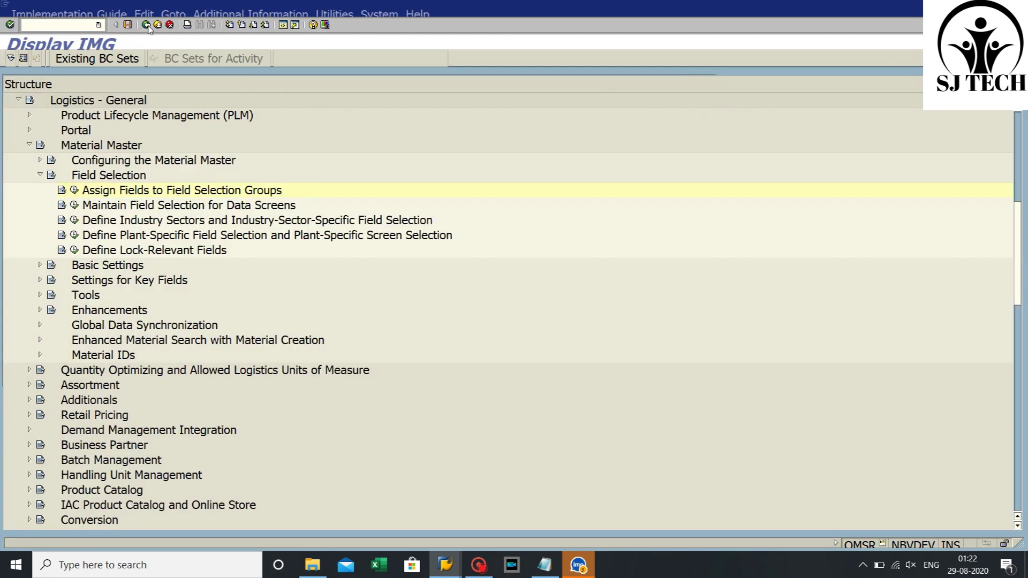
{"action": "left_click", "coordinate": [146, 25]}
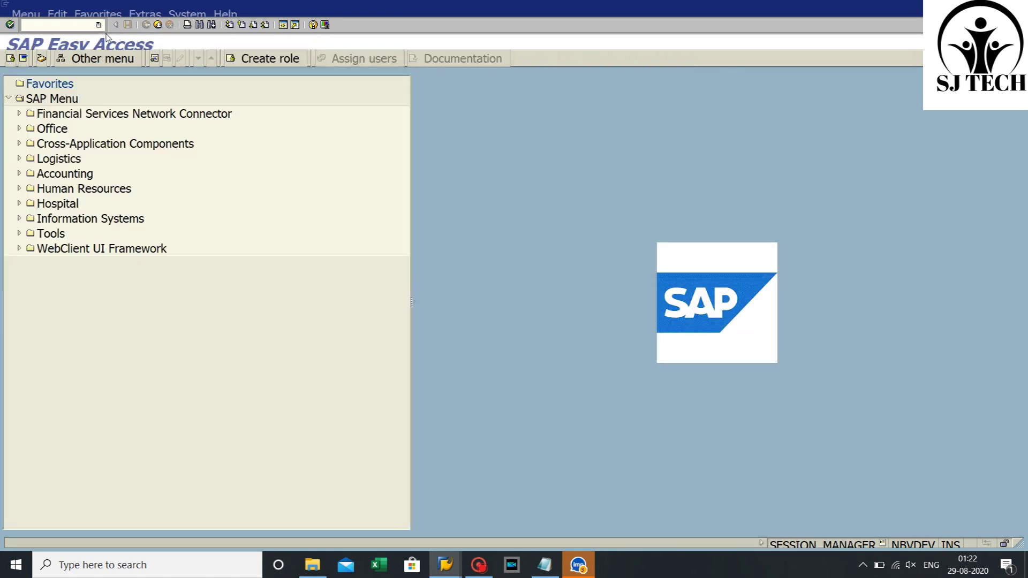
{"action": "left_click", "coordinate": [59, 24]}
{"action": "left_click", "coordinate": [58, 35]}
{"action": "left_click", "coordinate": [9, 24]}
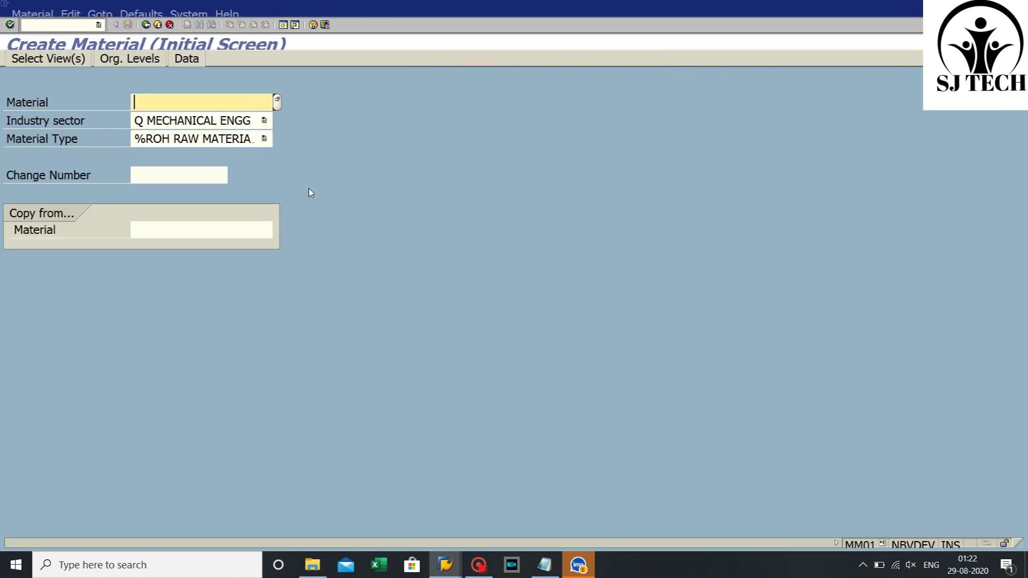
Open Basic Data 1 for a new %ROH material with plant SJ88 and storage location 0001
{"action": "key", "text": "Return"}
{"action": "left_click", "coordinate": [309, 529]}
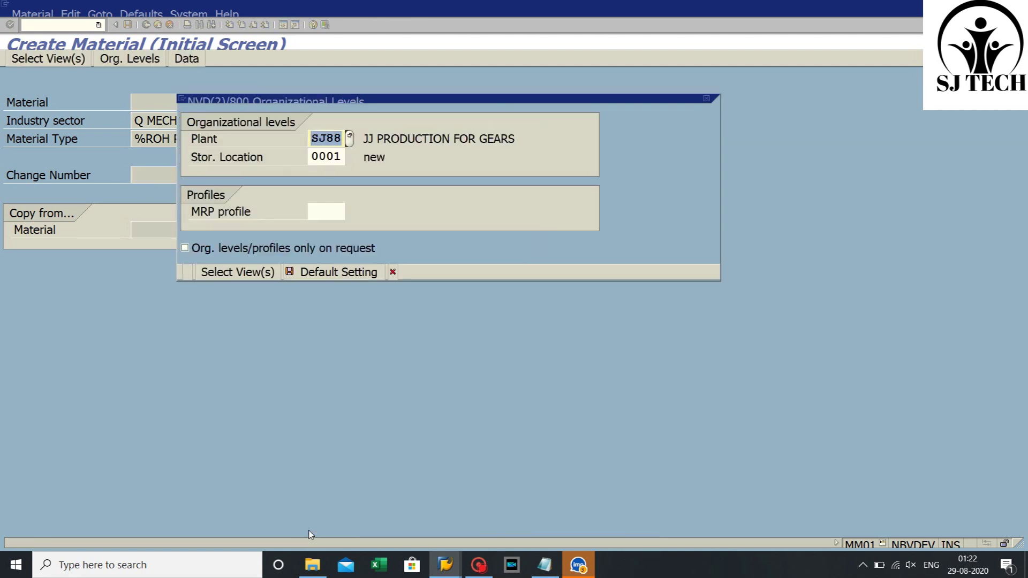
{"action": "left_click", "coordinate": [187, 272]}
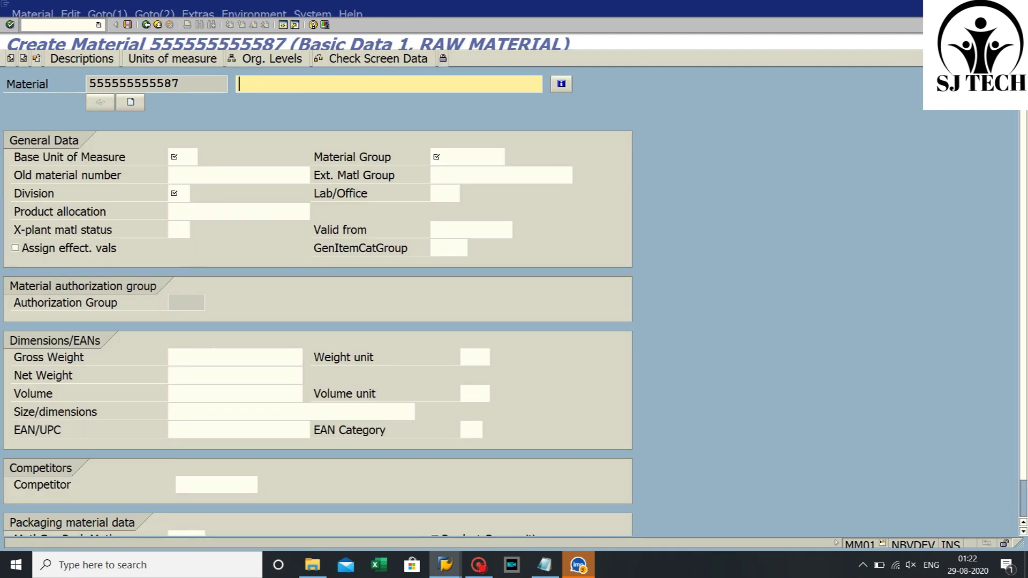
Examine the entry requirement of Gross Weight and Net Weight under Dimensions/EANs, and exit material creation to SAP Easy Access
{"action": "left_click", "coordinate": [252, 357]}
{"action": "left_click", "coordinate": [250, 375]}
{"action": "left_click", "coordinate": [250, 358]}
{"action": "left_click", "coordinate": [249, 375]}
{"action": "left_click", "coordinate": [248, 394]}
{"action": "left_click", "coordinate": [249, 376]}
{"action": "left_click", "coordinate": [249, 357]}
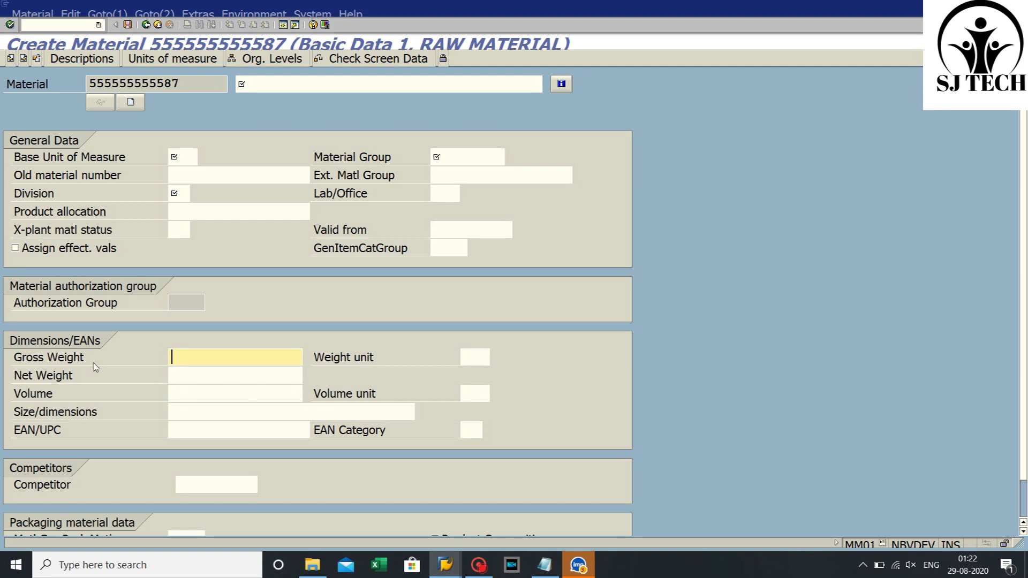
{"action": "left_click", "coordinate": [76, 358]}
{"action": "left_click", "coordinate": [67, 378]}
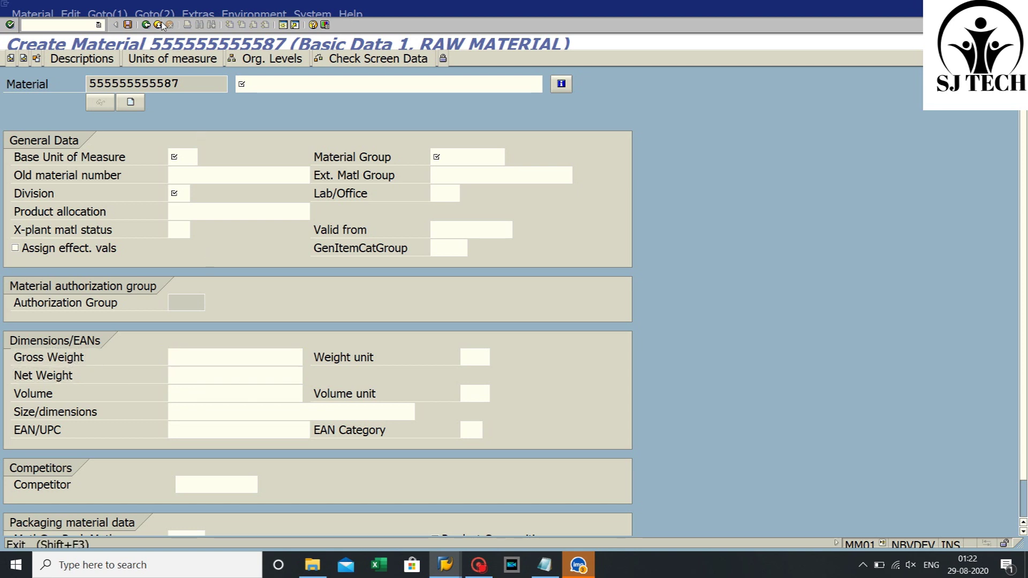
{"action": "left_click", "coordinate": [157, 25]}
{"action": "left_click", "coordinate": [367, 290]}
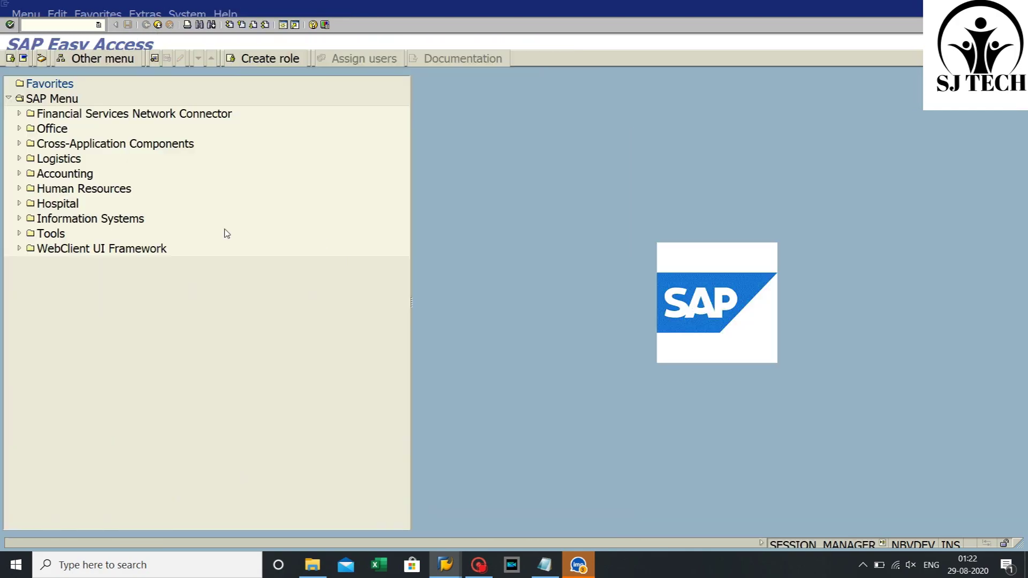